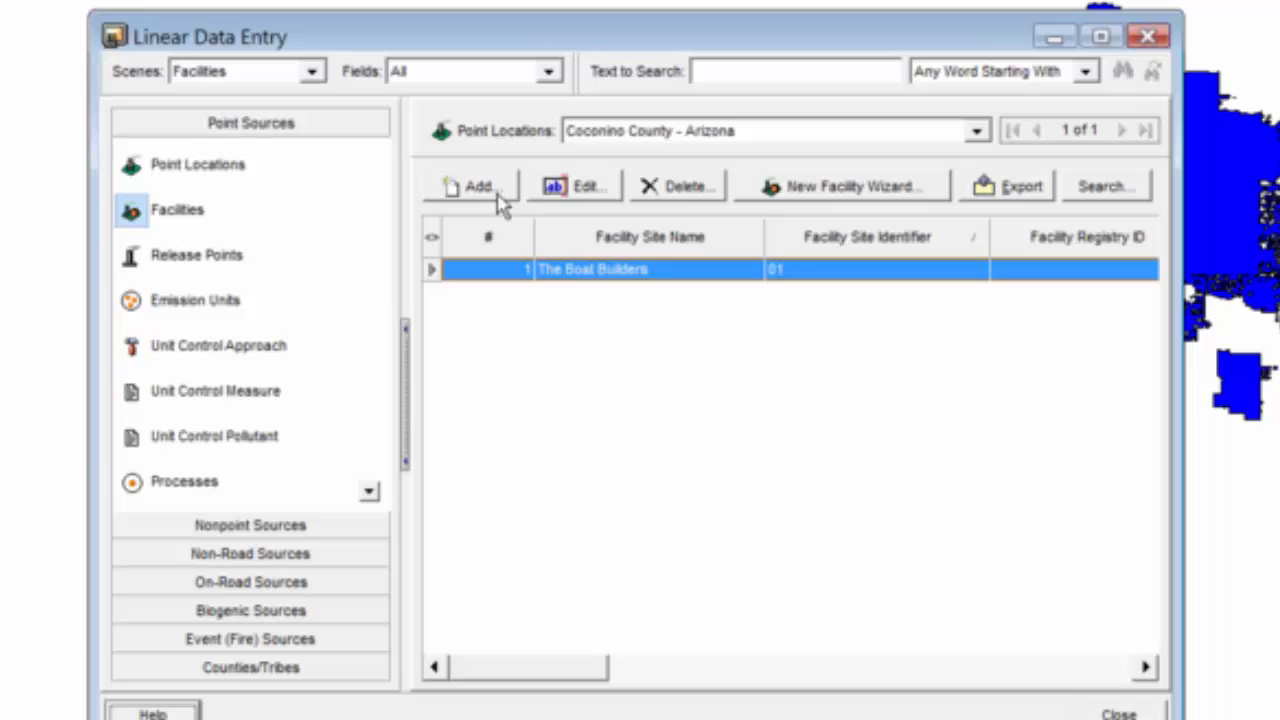
Add a facility in Coconino County named A Natural Gas Compression Facility, with site identifier 02 and site status Operating.
{"action": "left_click", "coordinate": [499, 198]}
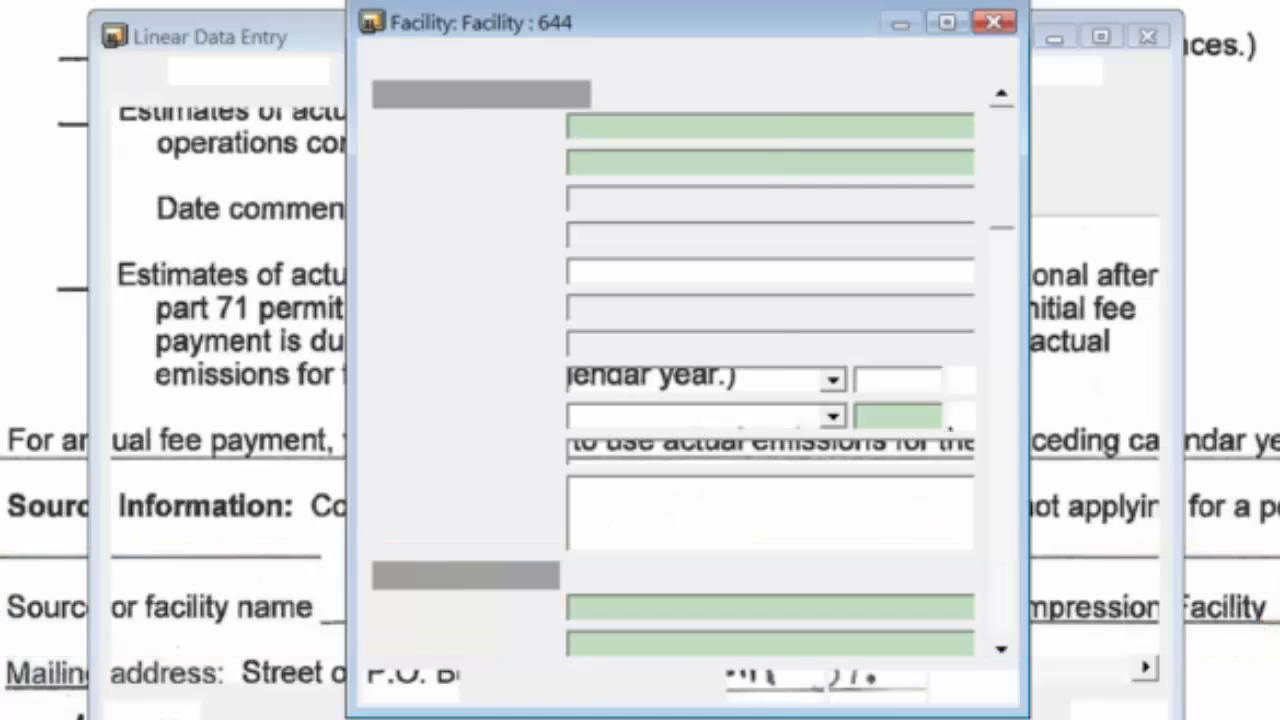
{"action": "type", "text": "A Na"}
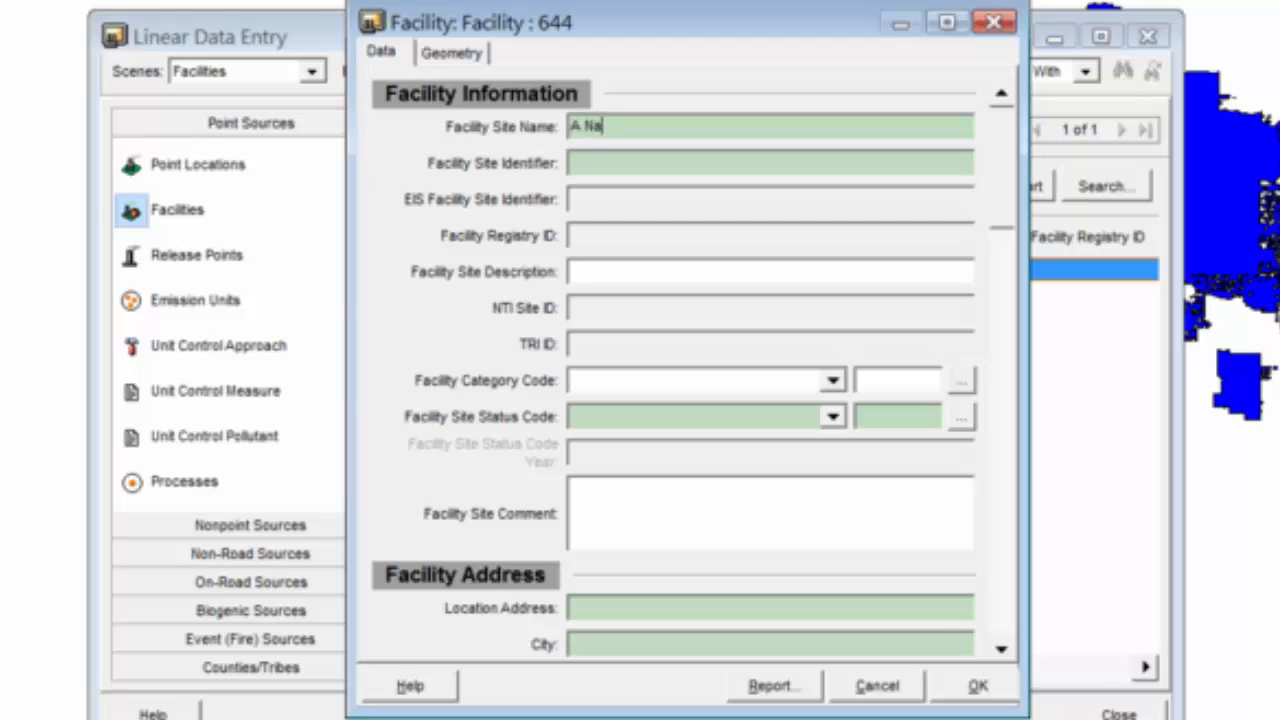
{"action": "type", "text": "tural Gas Compression Facility"}
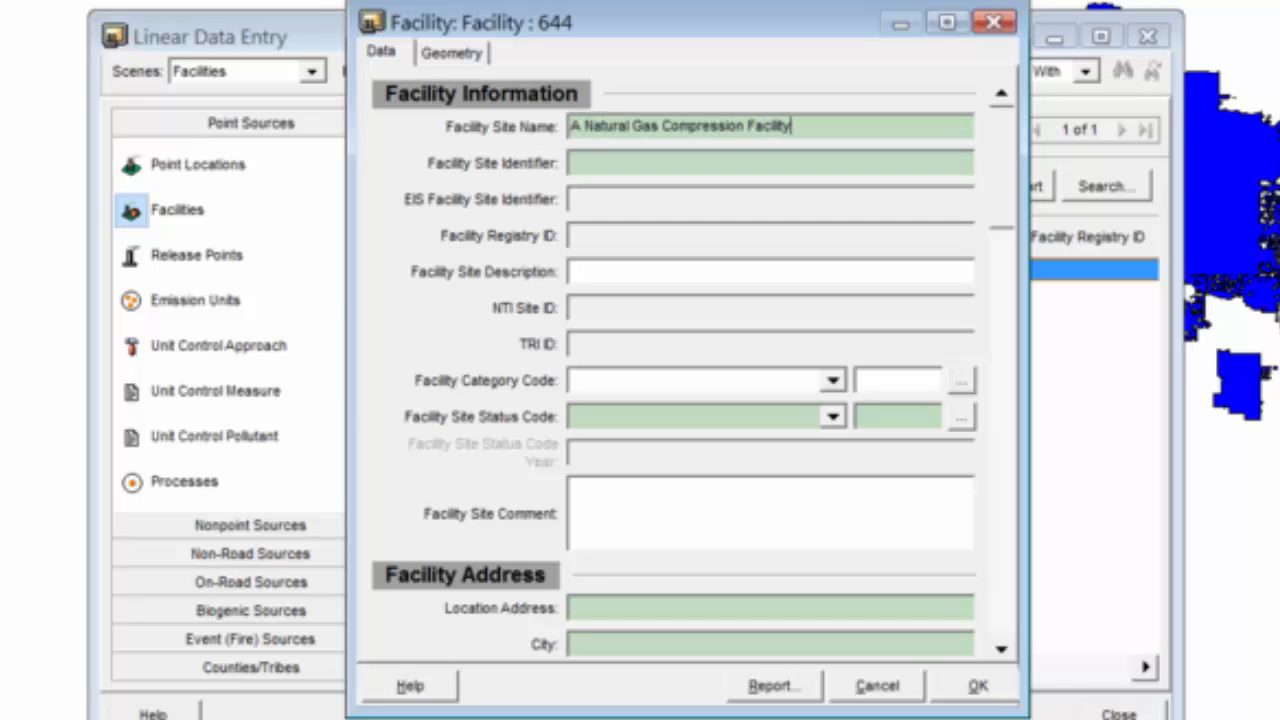
{"action": "left_click", "coordinate": [588, 166]}
{"action": "type", "text": "02"}
{"action": "left_click", "coordinate": [834, 420]}
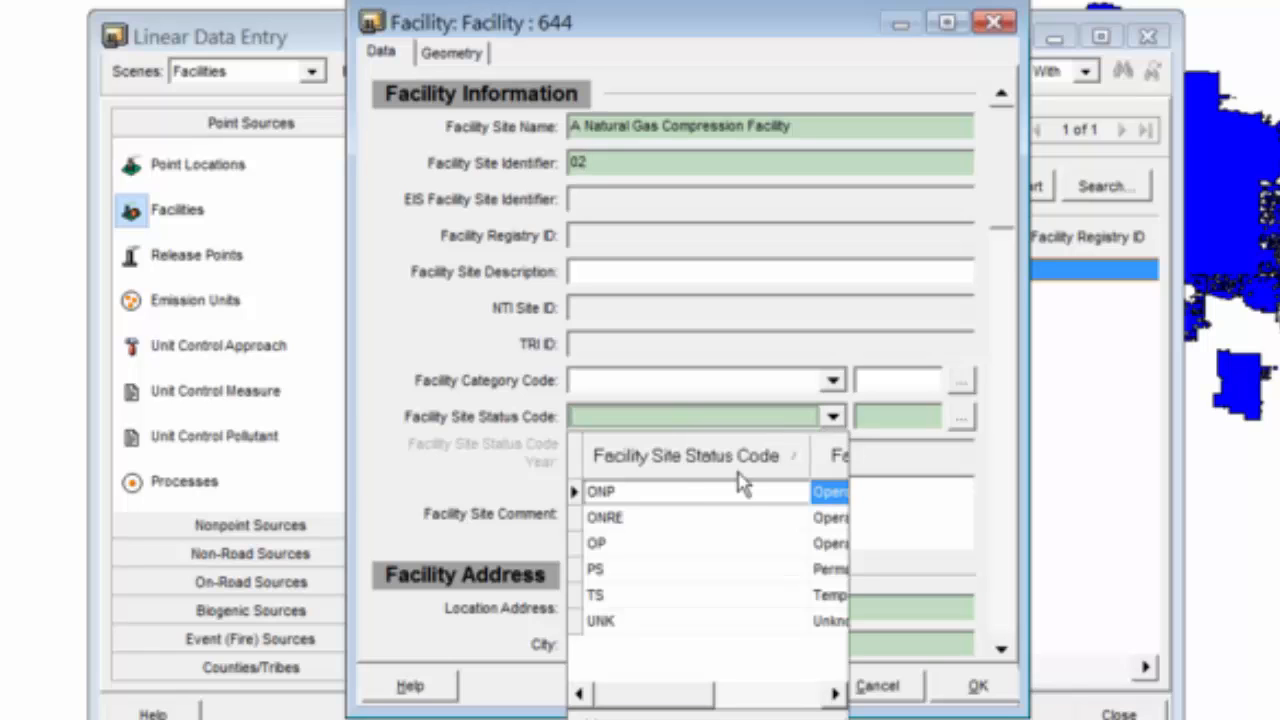
{"action": "left_click", "coordinate": [648, 547]}
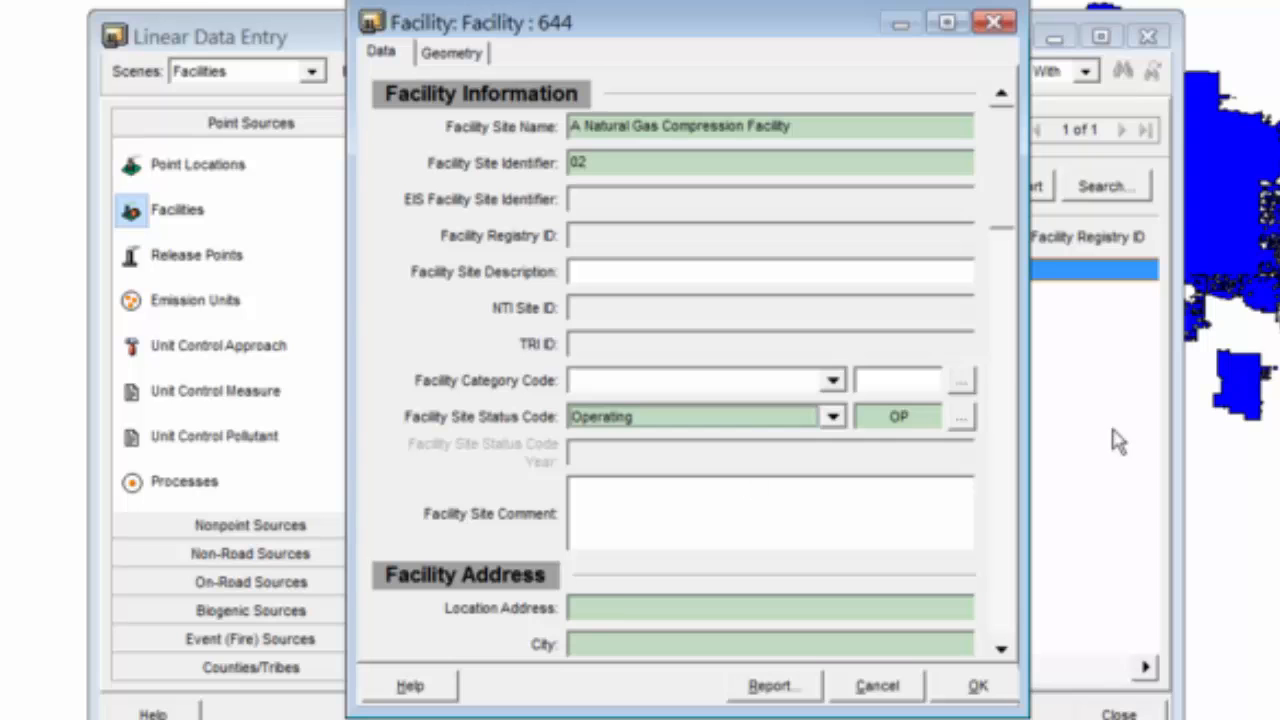
Fill in the facility's location address, city and postal code.
{"action": "left_click_drag", "start_coordinate": [1001, 650], "coordinate": [1000, 651]}
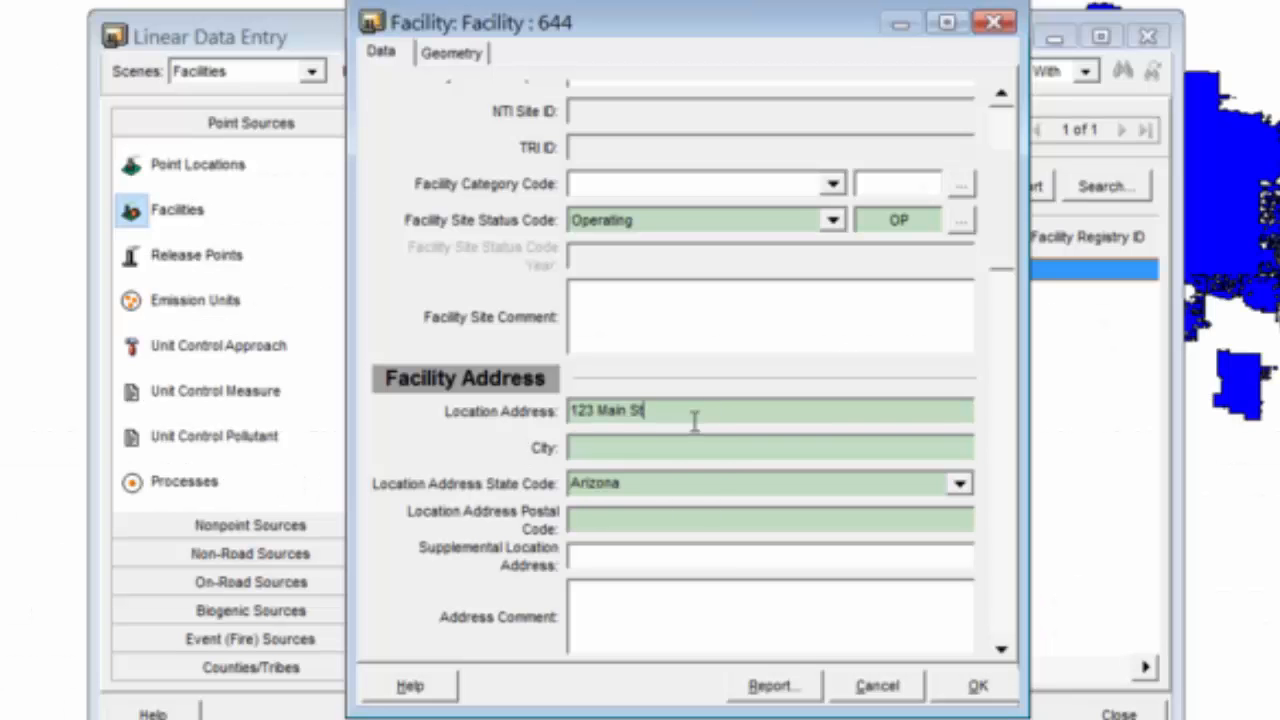
{"action": "type", "text": "."}
{"action": "left_click", "coordinate": [606, 455]}
{"action": "type", "text": "Anytown"}
{"action": "left_click", "coordinate": [643, 518]}
{"action": "type", "text": "99999"}
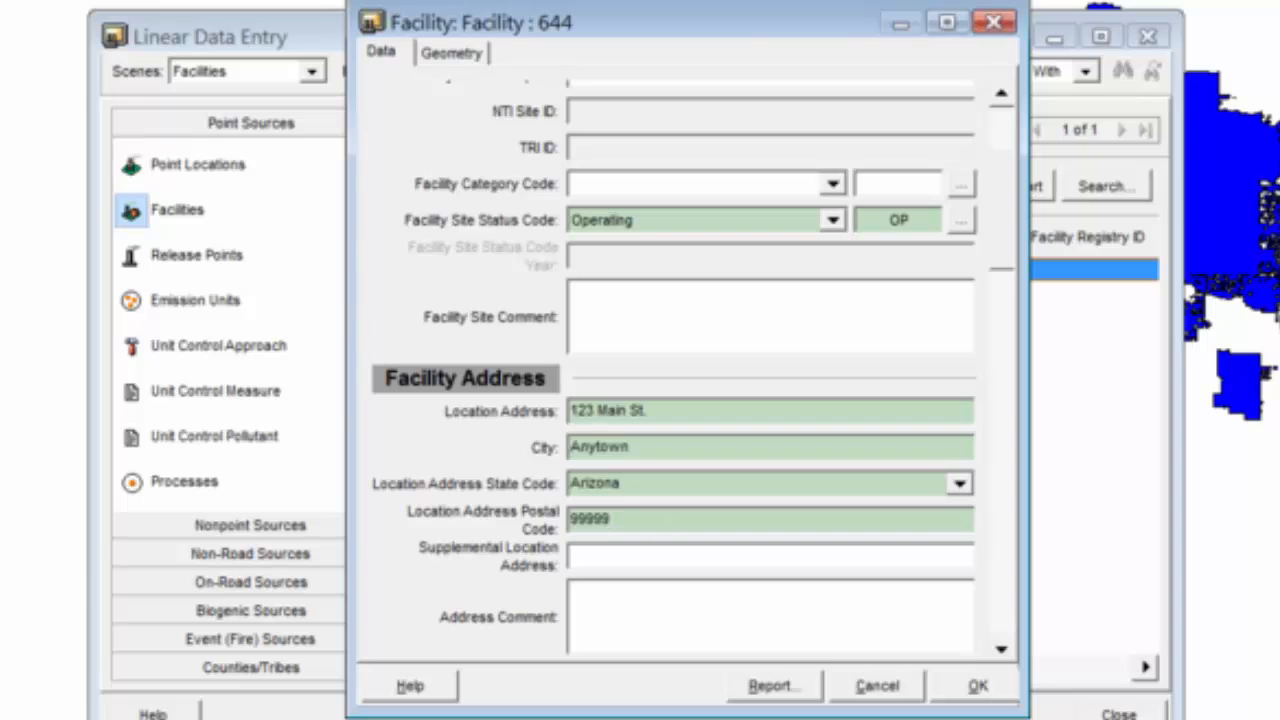
Look up NAICS codes containing gas and assign 2111, Oil and Gas Extraction, to the facility.
{"action": "left_click_drag", "start_coordinate": [1008, 652], "coordinate": [1006, 657]}
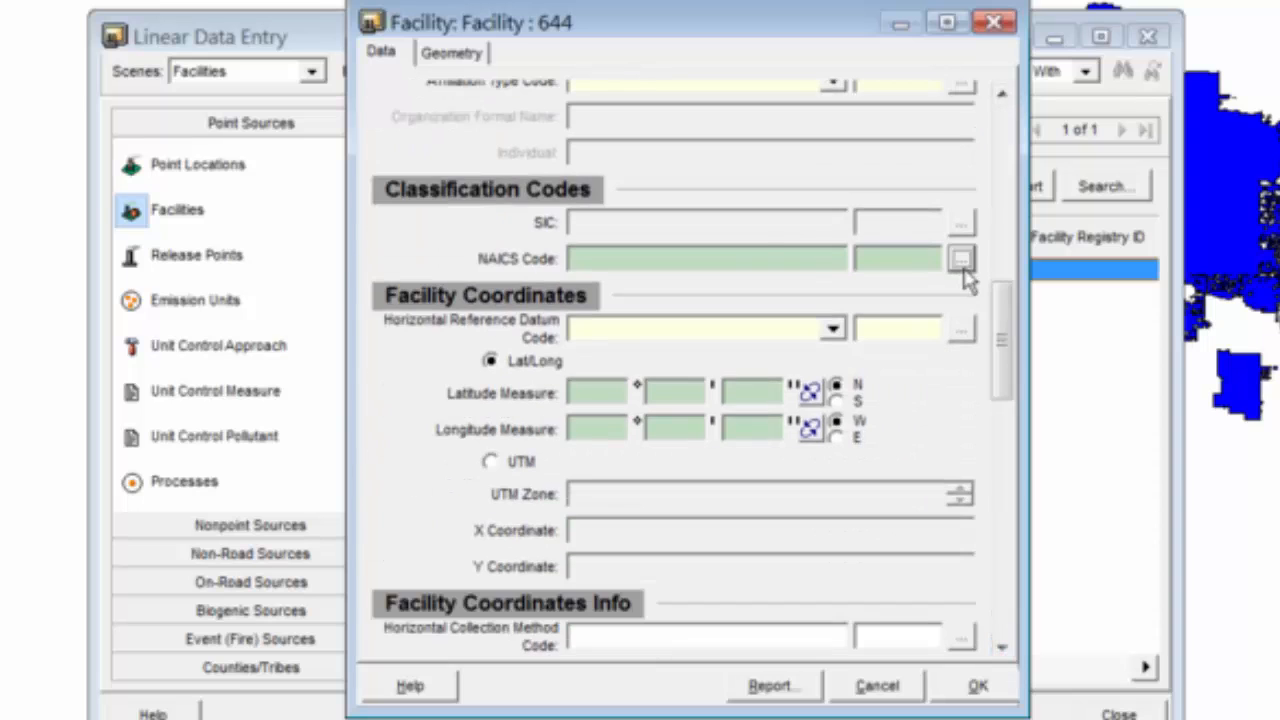
{"action": "left_click", "coordinate": [961, 259]}
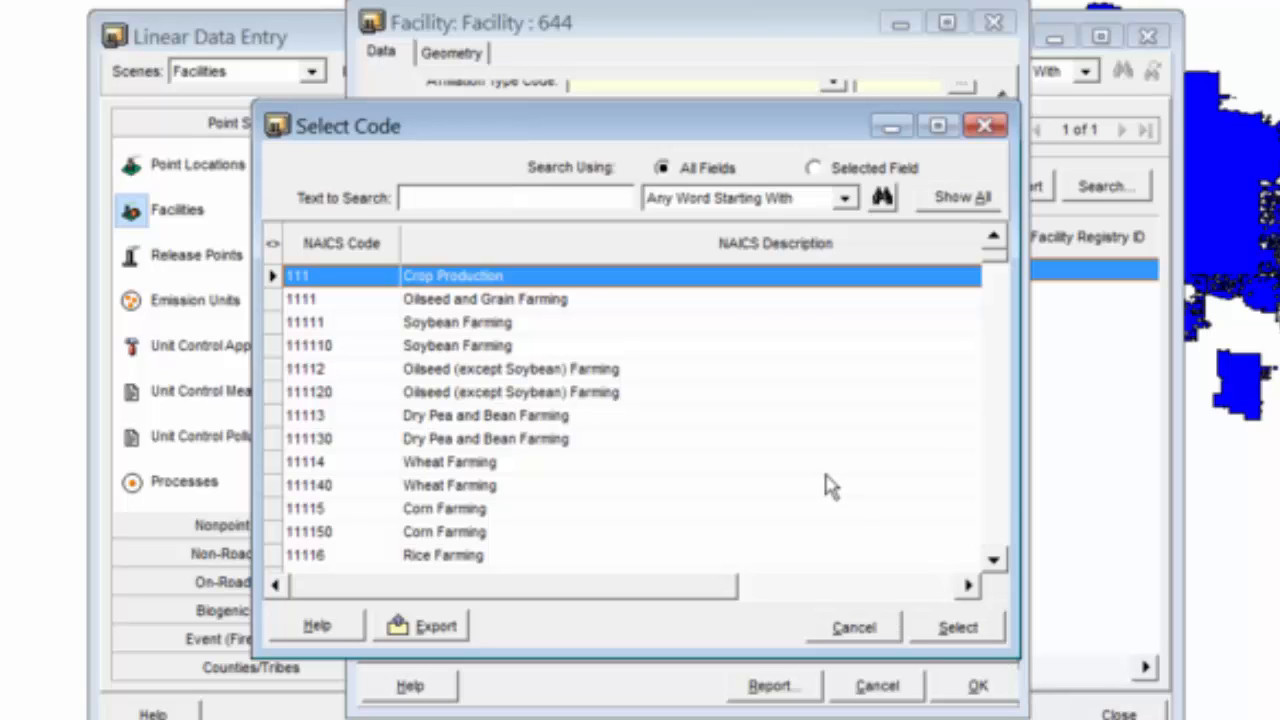
{"action": "type", "text": "gas"}
{"action": "key", "text": "Return"}
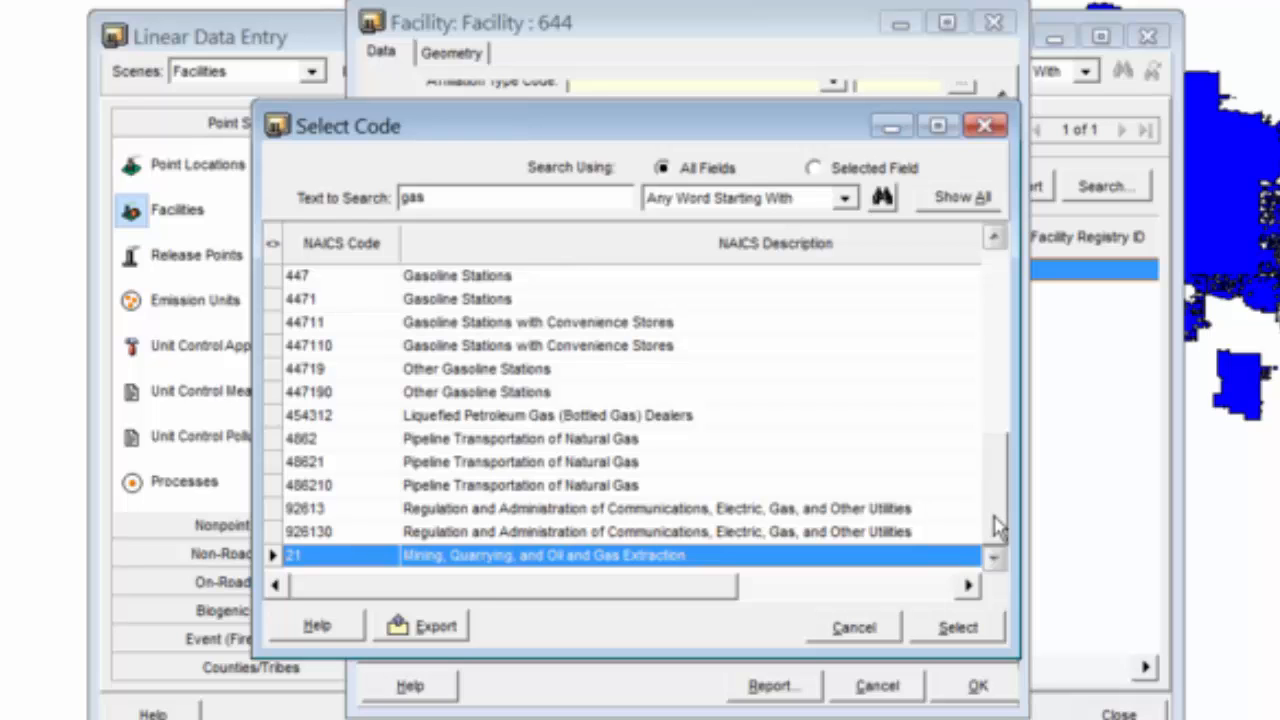
{"action": "left_click_drag", "start_coordinate": [991, 520], "coordinate": [1008, 313]}
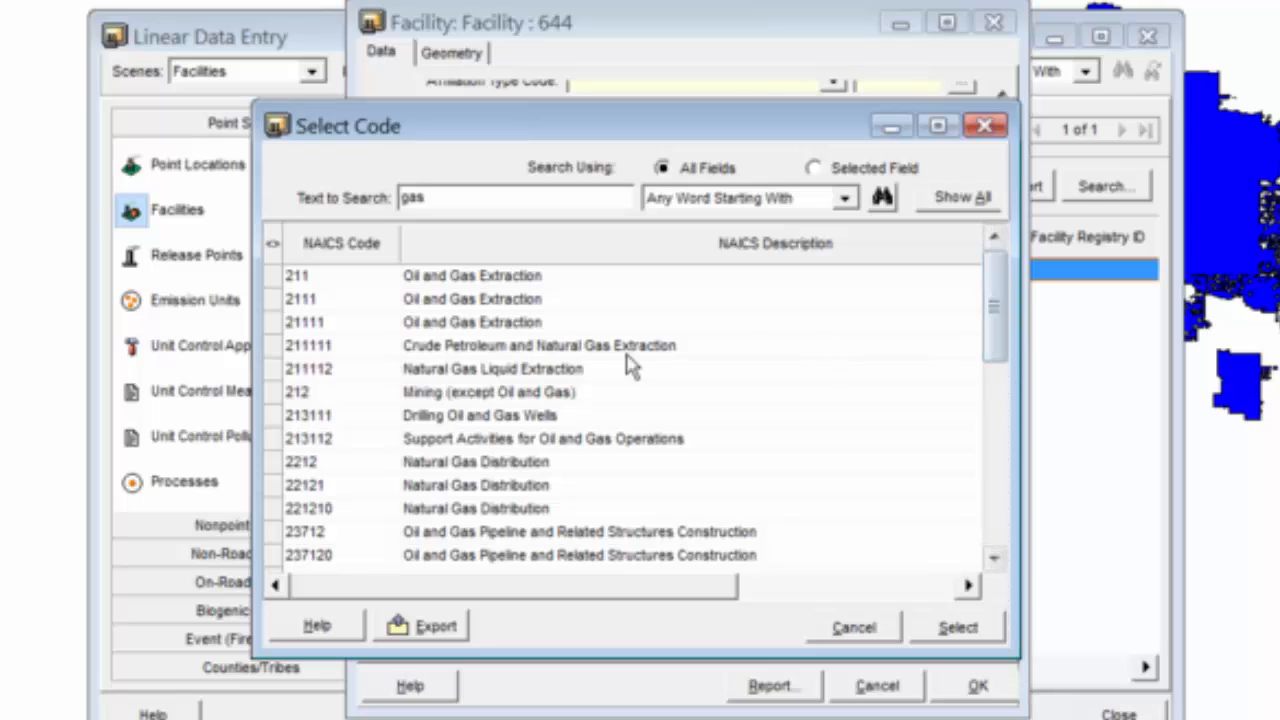
{"action": "left_click", "coordinate": [557, 303]}
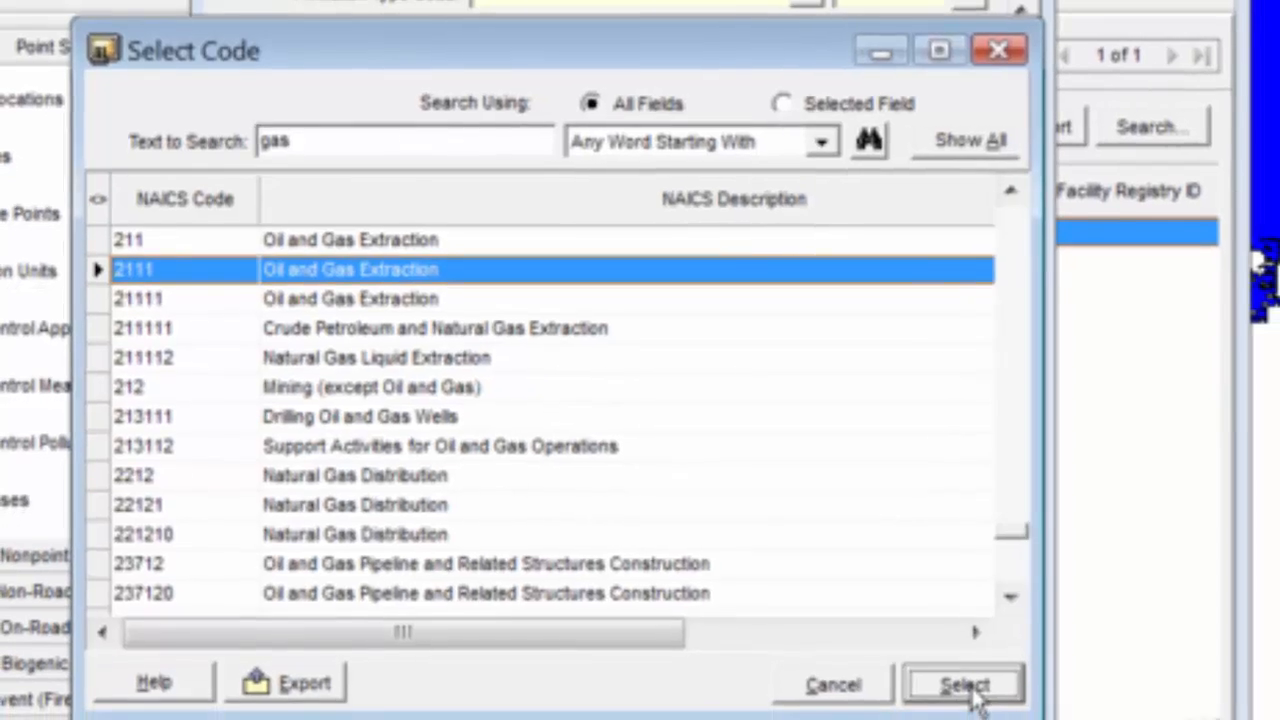
{"action": "left_click", "coordinate": [968, 688]}
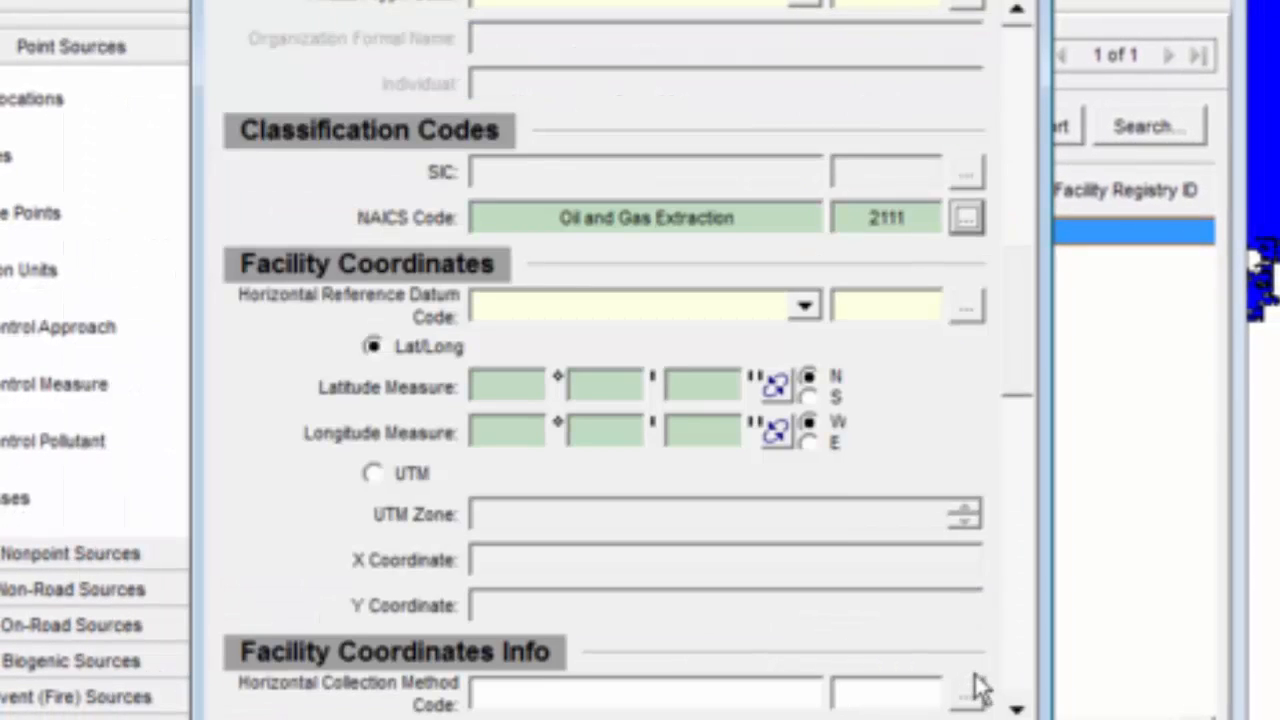
Set the facility's latitude to 34 degrees, 0 minutes, 0 seconds north.
{"action": "left_click", "coordinate": [505, 385]}
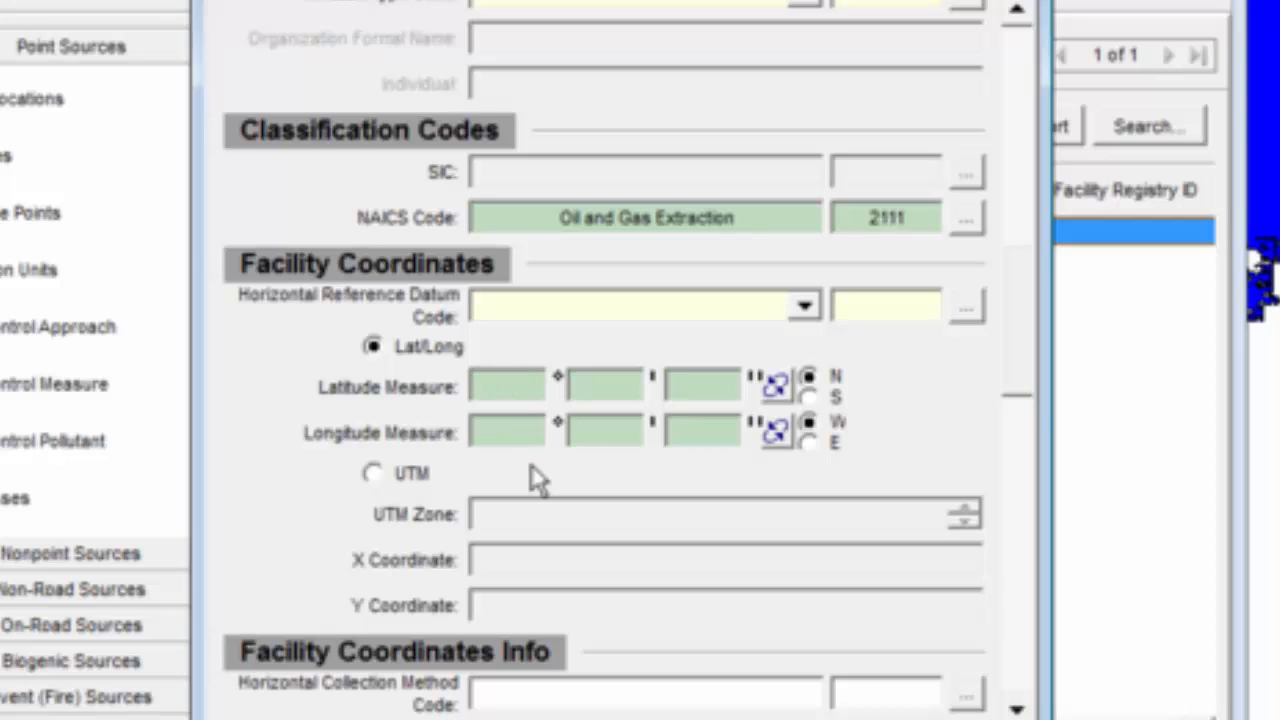
{"action": "type", "text": "34"}
{"action": "key", "text": "Tab"}
{"action": "type", "text": "0"}
{"action": "key", "text": "Tab"}
{"action": "type", "text": "0"}
Set the facility's longitude to 112 degrees, 0 minutes, 0 seconds west.
{"action": "left_click", "coordinate": [511, 432]}
{"action": "type", "text": "11"}
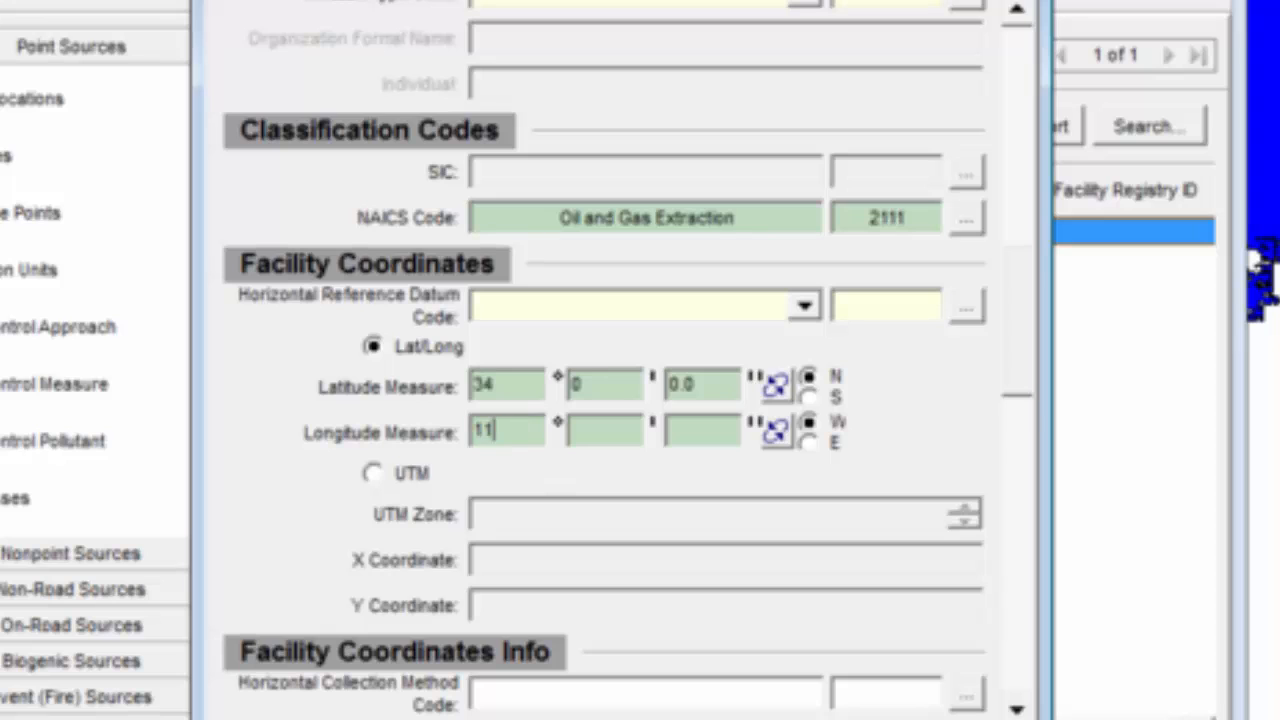
{"action": "type", "text": "2"}
{"action": "key", "text": "Tab"}
{"action": "type", "text": "0"}
{"action": "key", "text": "Tab"}
{"action": "type", "text": "0"}
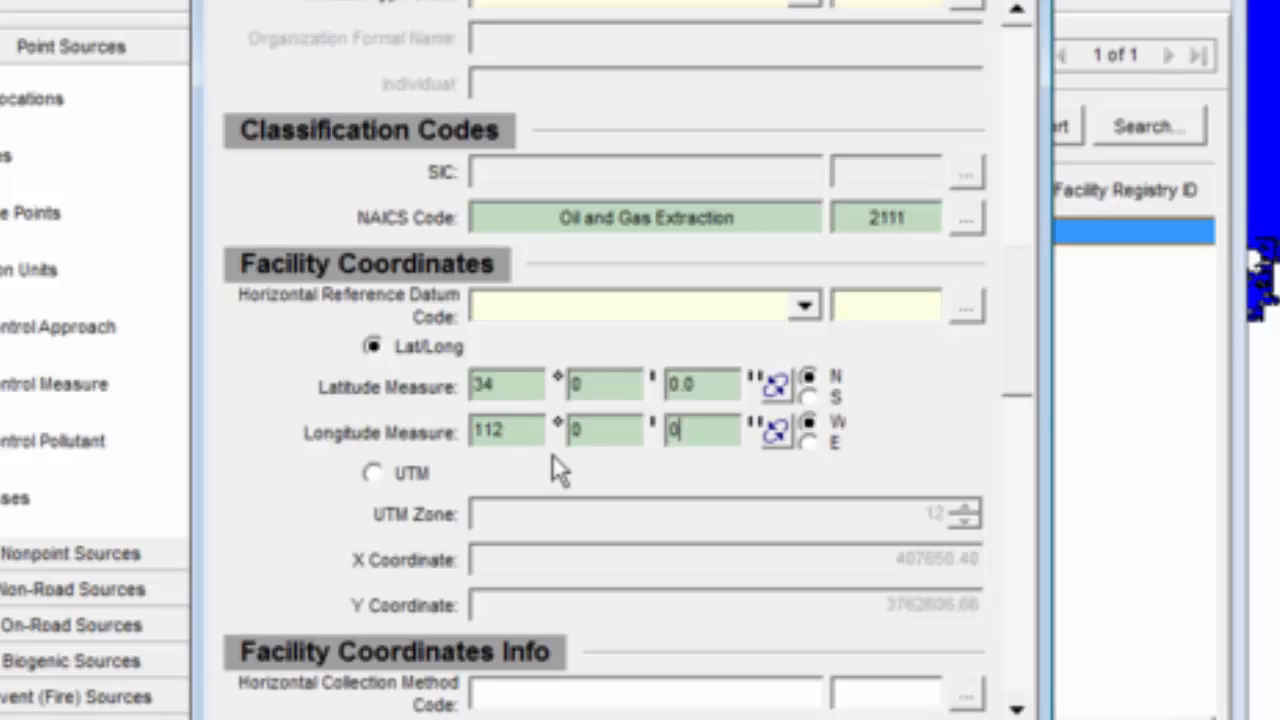
Check the remaining fields of the new facility record and save it.
{"action": "left_click", "coordinate": [1028, 672]}
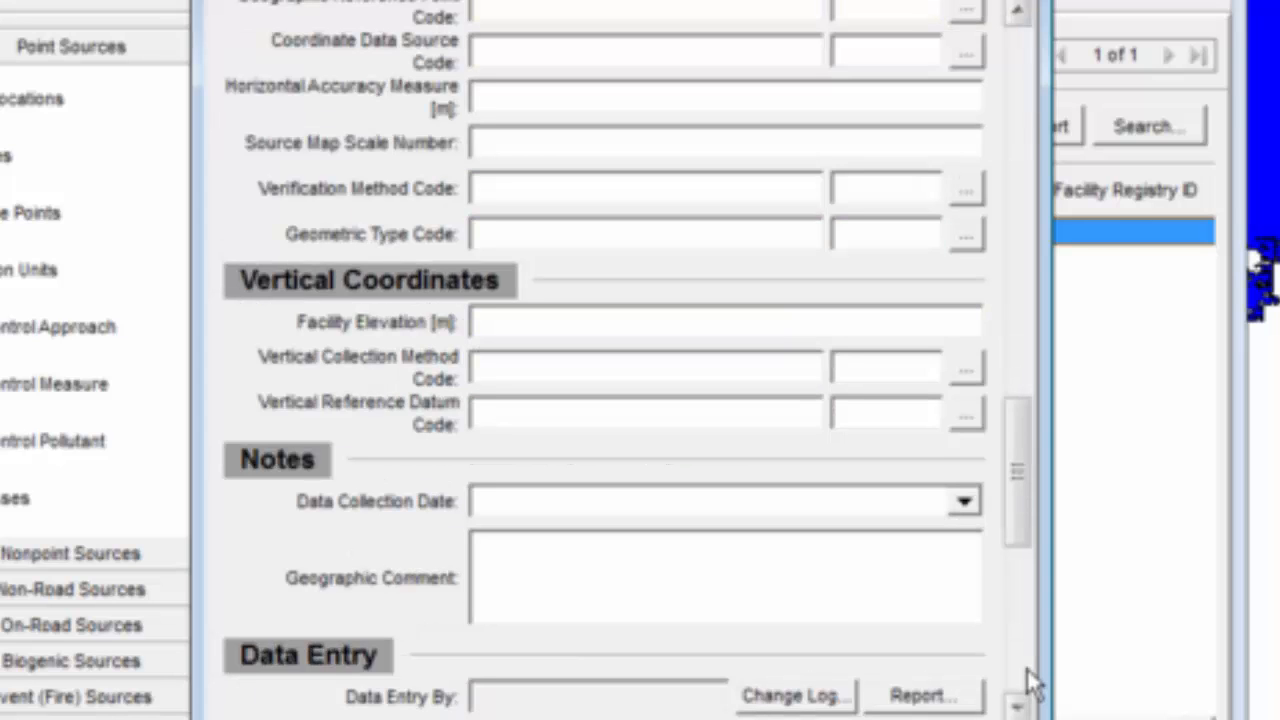
{"action": "left_click", "coordinate": [1028, 677]}
{"action": "left_click", "coordinate": [1028, 677]}
{"action": "left_click", "coordinate": [1030, 128]}
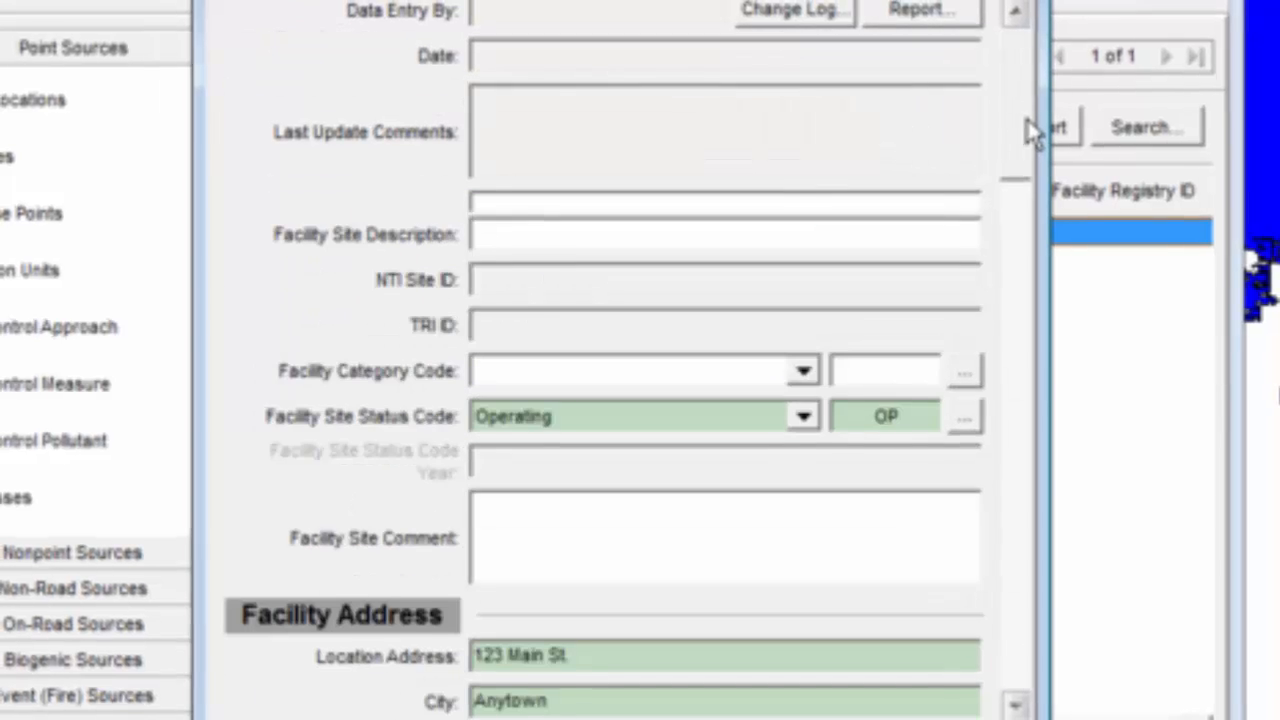
{"action": "left_click", "coordinate": [1026, 118]}
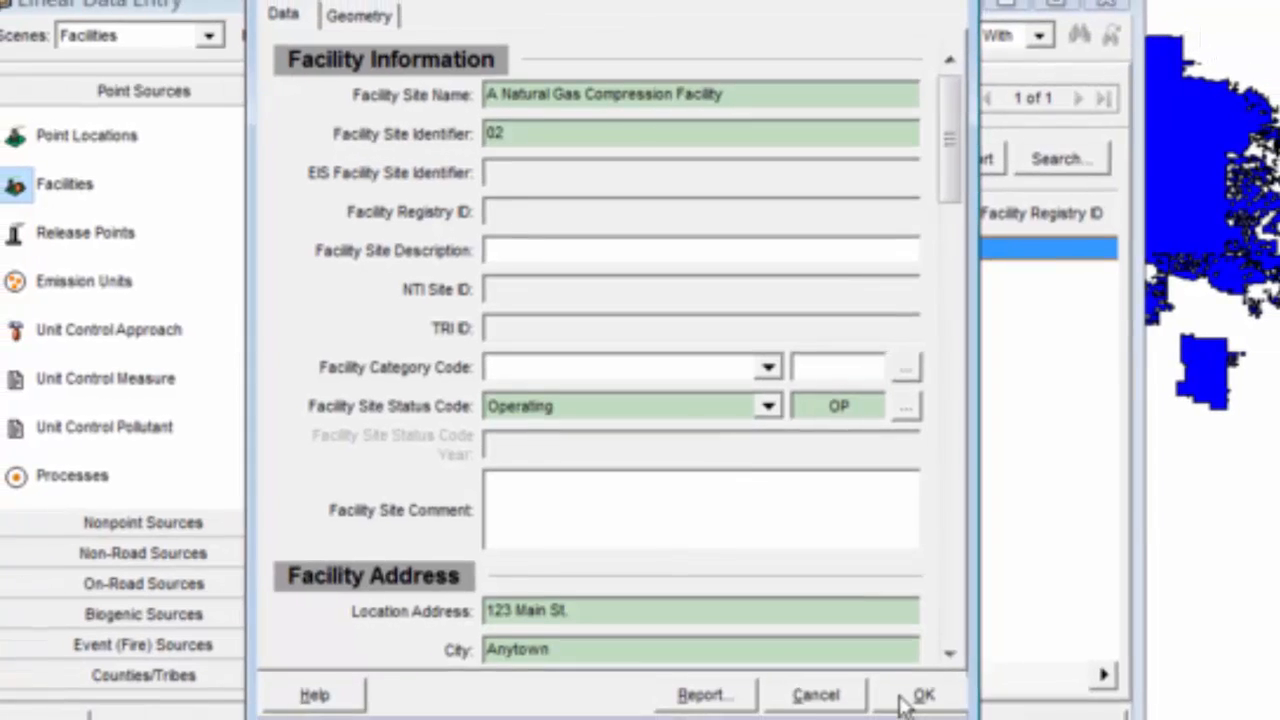
{"action": "left_click", "coordinate": [900, 700]}
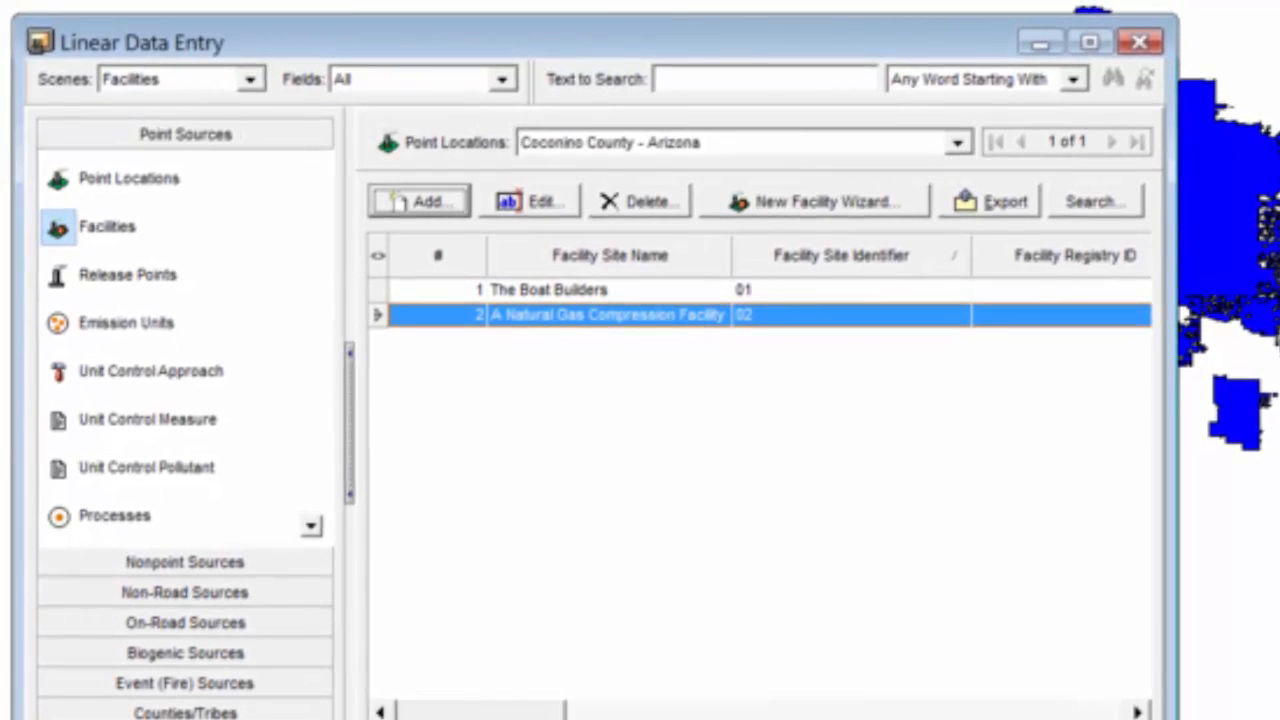
Add a release point to the natural gas facility with identifier 01, type Fugitive and status Operating.
{"action": "left_click", "coordinate": [115, 280]}
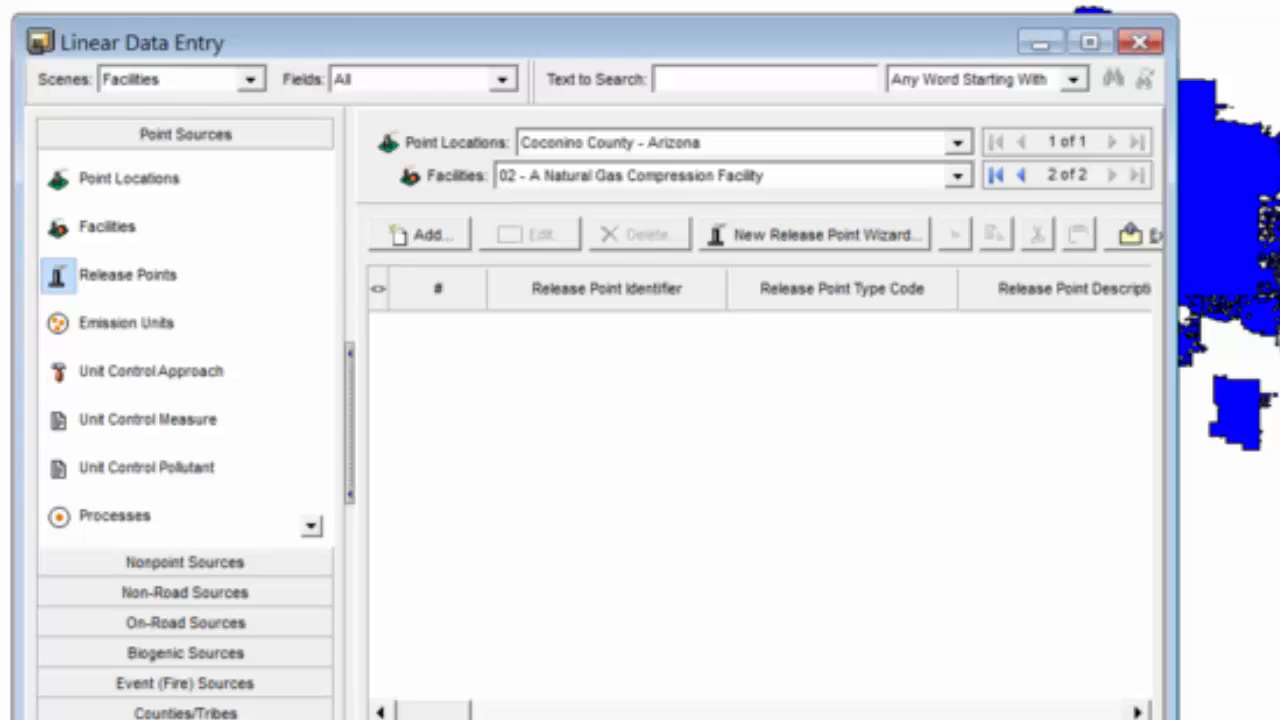
{"action": "left_click", "coordinate": [462, 243]}
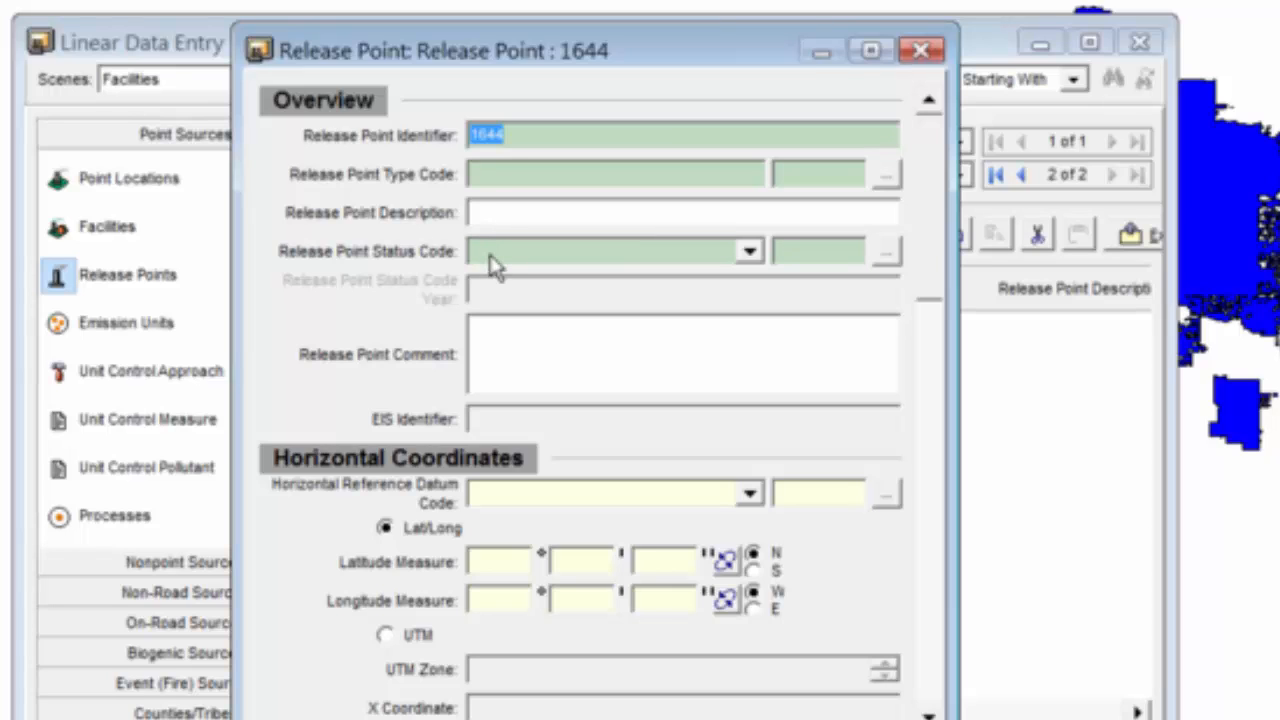
{"action": "type", "text": "01"}
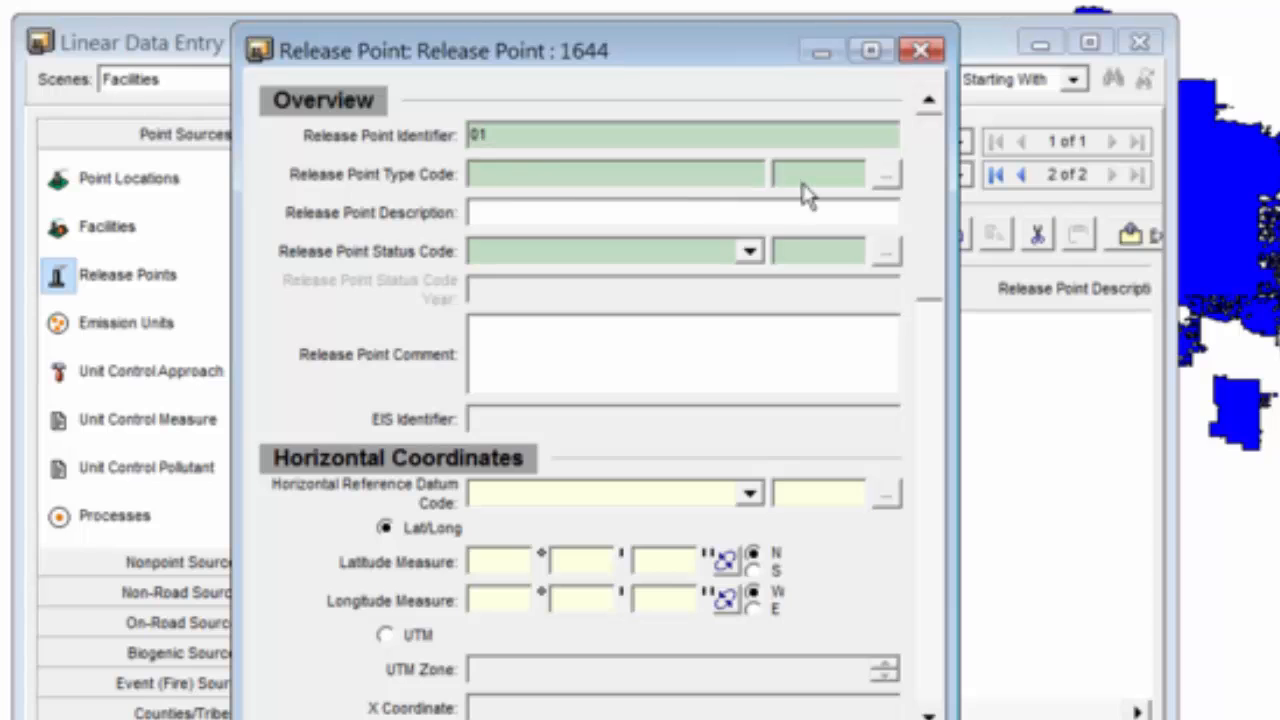
{"action": "left_click", "coordinate": [886, 175]}
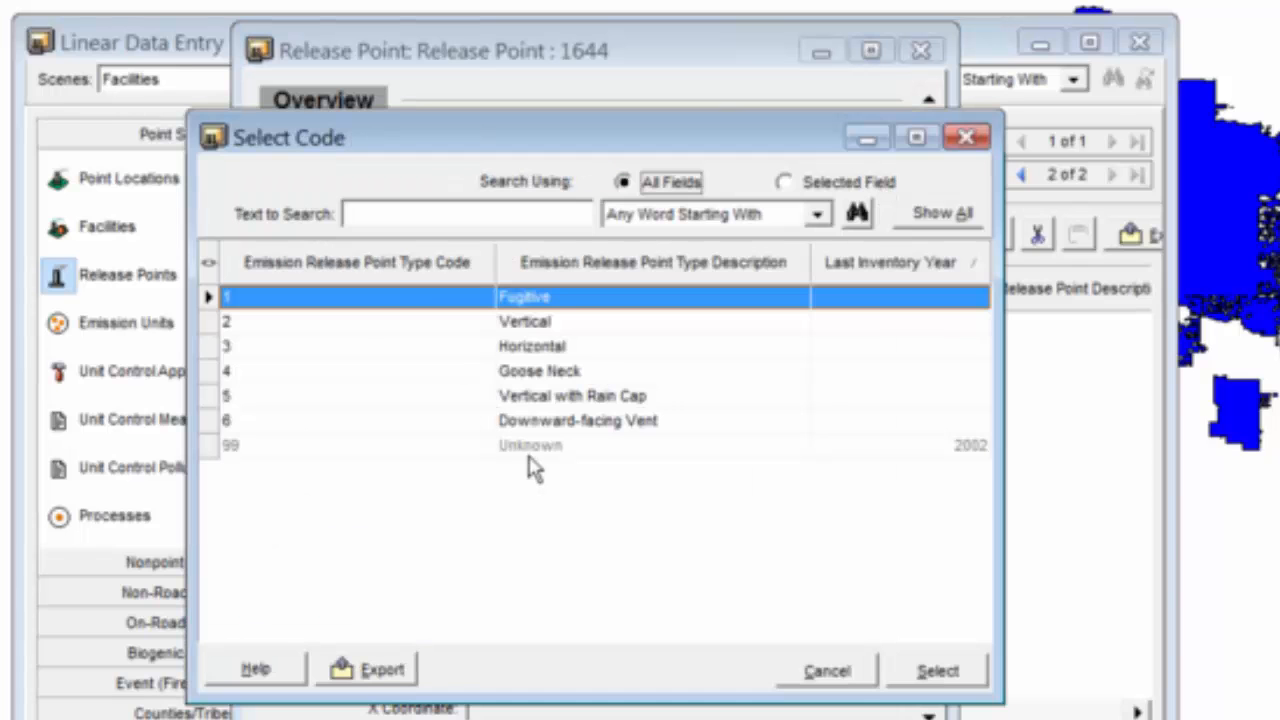
{"action": "double_click", "coordinate": [510, 304]}
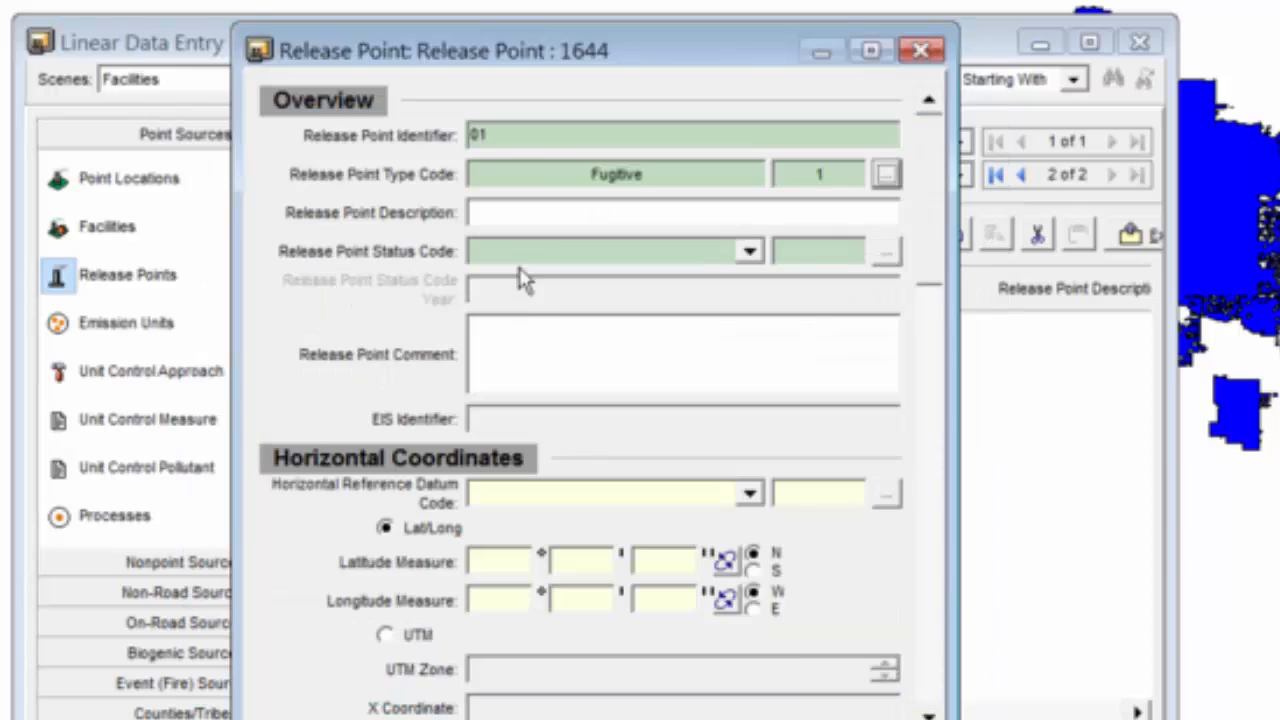
{"action": "left_click", "coordinate": [752, 251]}
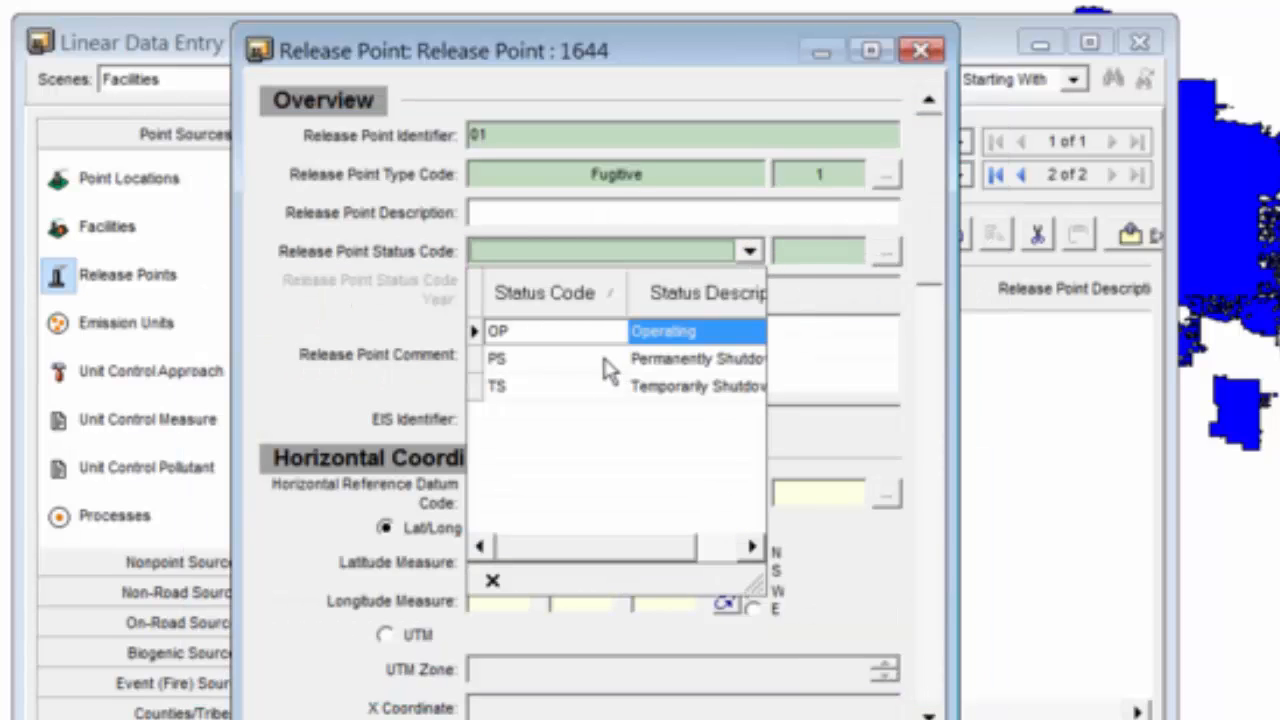
{"action": "left_click", "coordinate": [592, 340]}
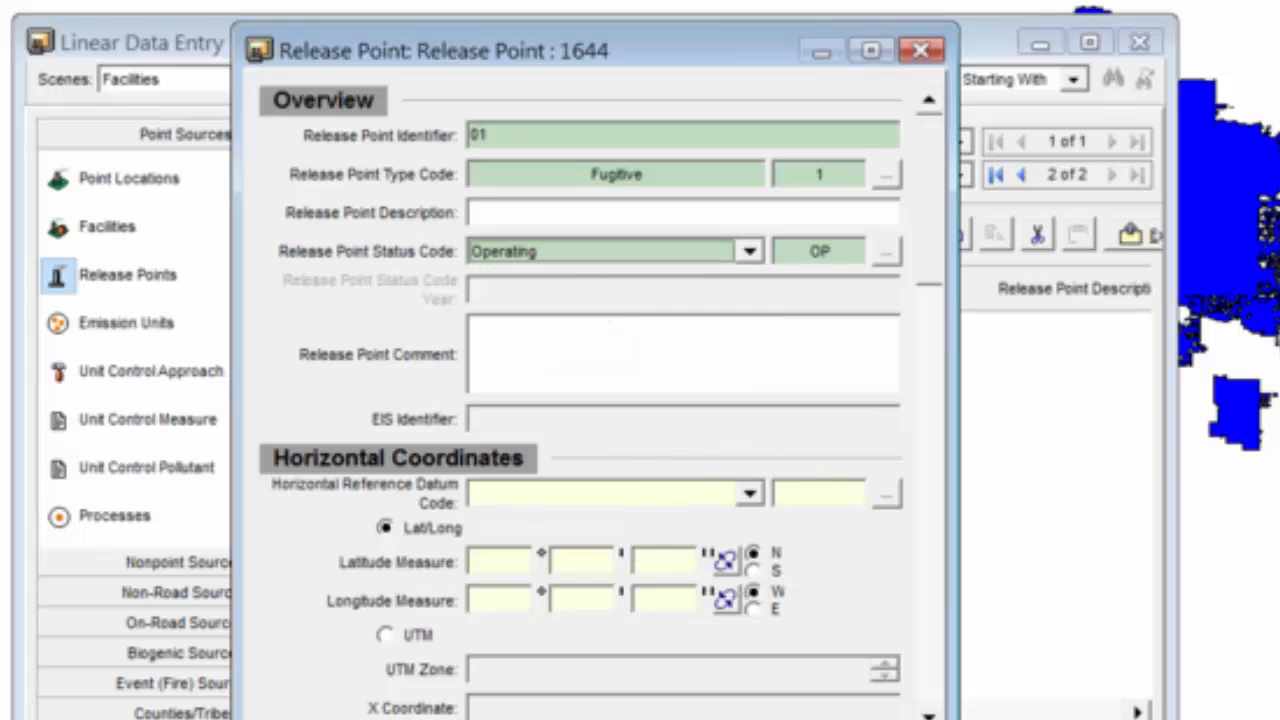
Check the coordinate and fugitive emissions fields of release point 01 and save the record.
{"action": "scroll", "coordinate": [600, 400], "scroll_direction": "down", "scroll_amount": 1}
{"action": "scroll", "coordinate": [600, 400], "scroll_direction": "down", "scroll_amount": 5}
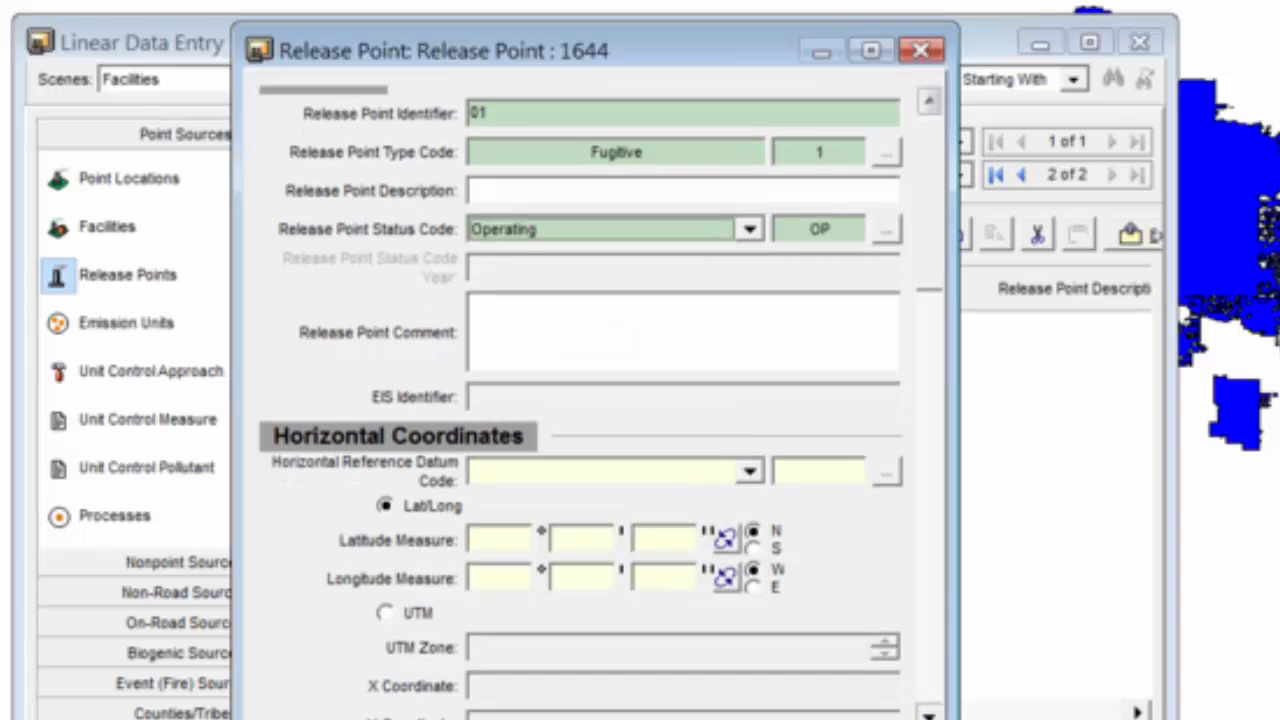
{"action": "scroll", "coordinate": [600, 400], "scroll_direction": "down", "scroll_amount": 7}
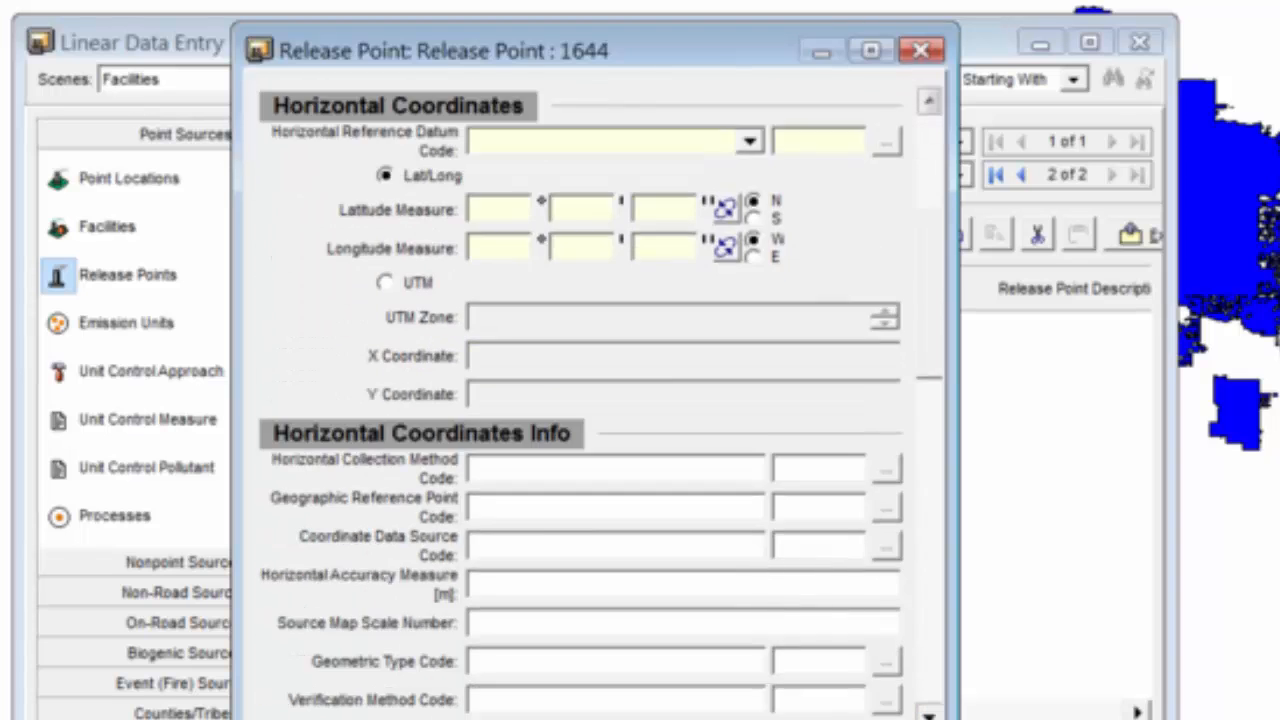
{"action": "scroll", "coordinate": [285, 425], "scroll_direction": "down", "scroll_amount": 3}
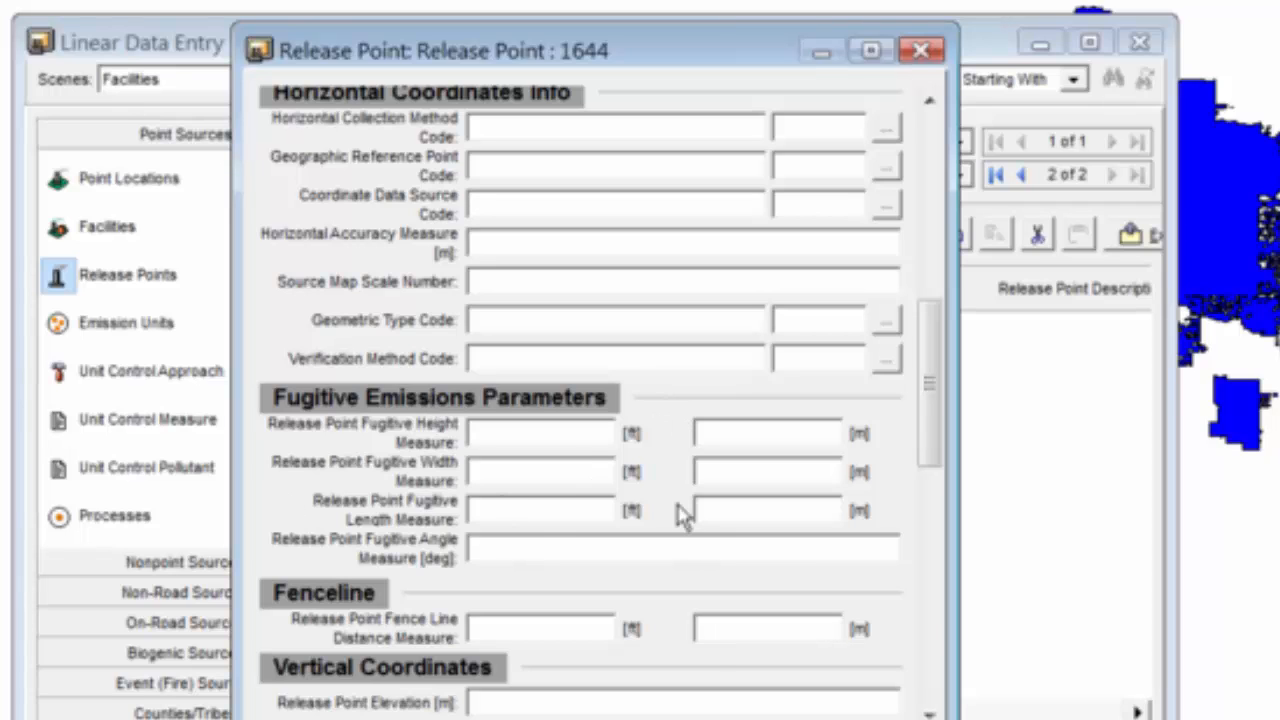
{"action": "left_click", "coordinate": [940, 700]}
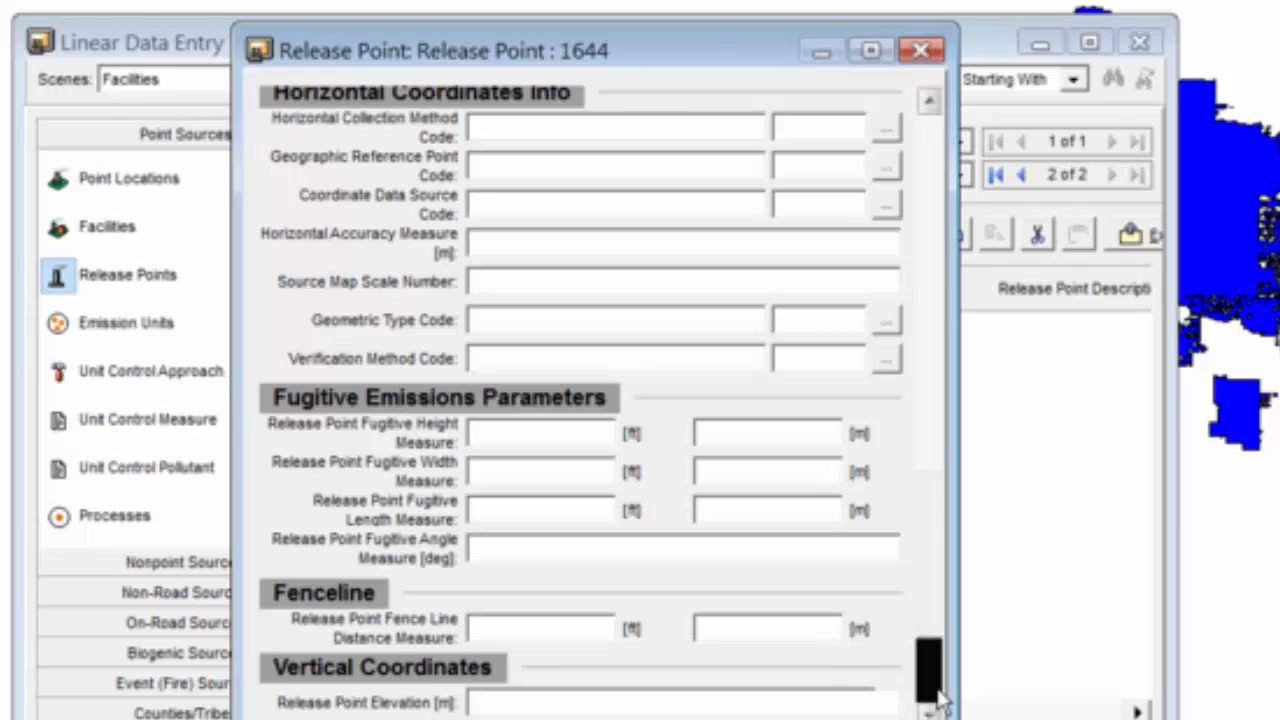
{"action": "left_click", "coordinate": [931, 211]}
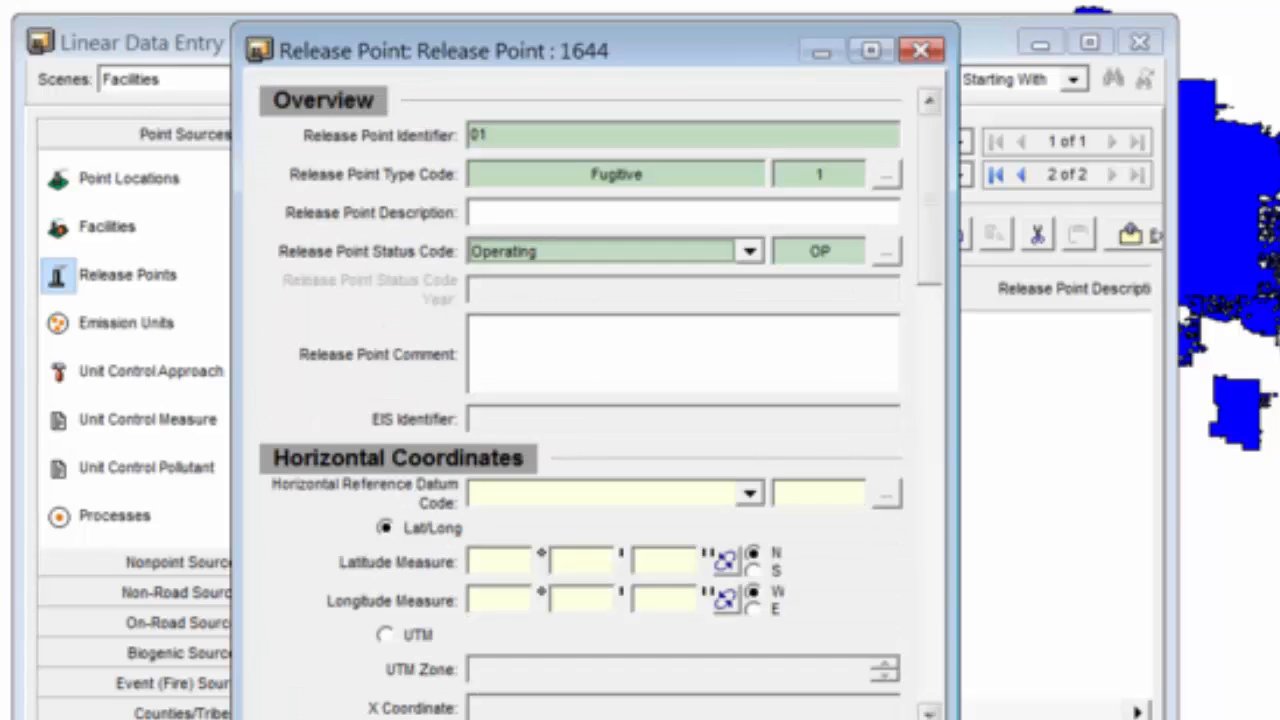
{"action": "key", "text": "Return"}
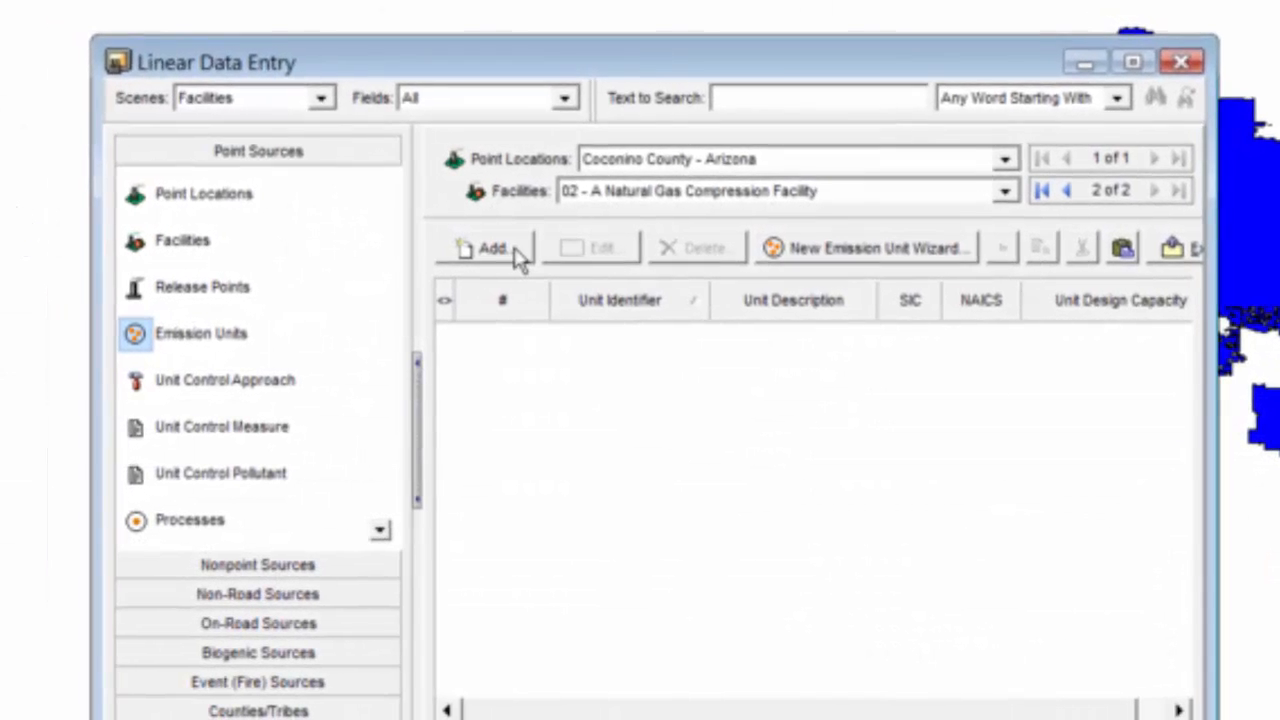
Add a new emission unit to the natural gas compression facility with the unit identifier T-1.
{"action": "left_click", "coordinate": [518, 252]}
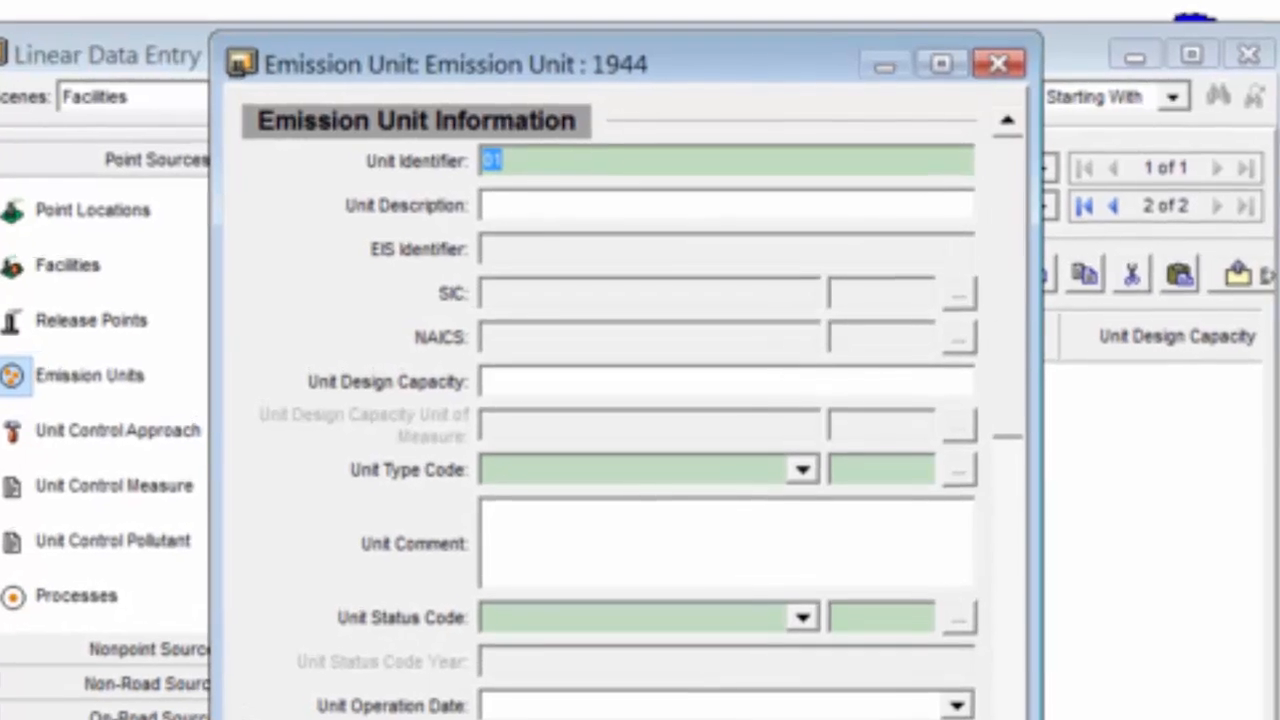
{"action": "type", "text": "T-"}
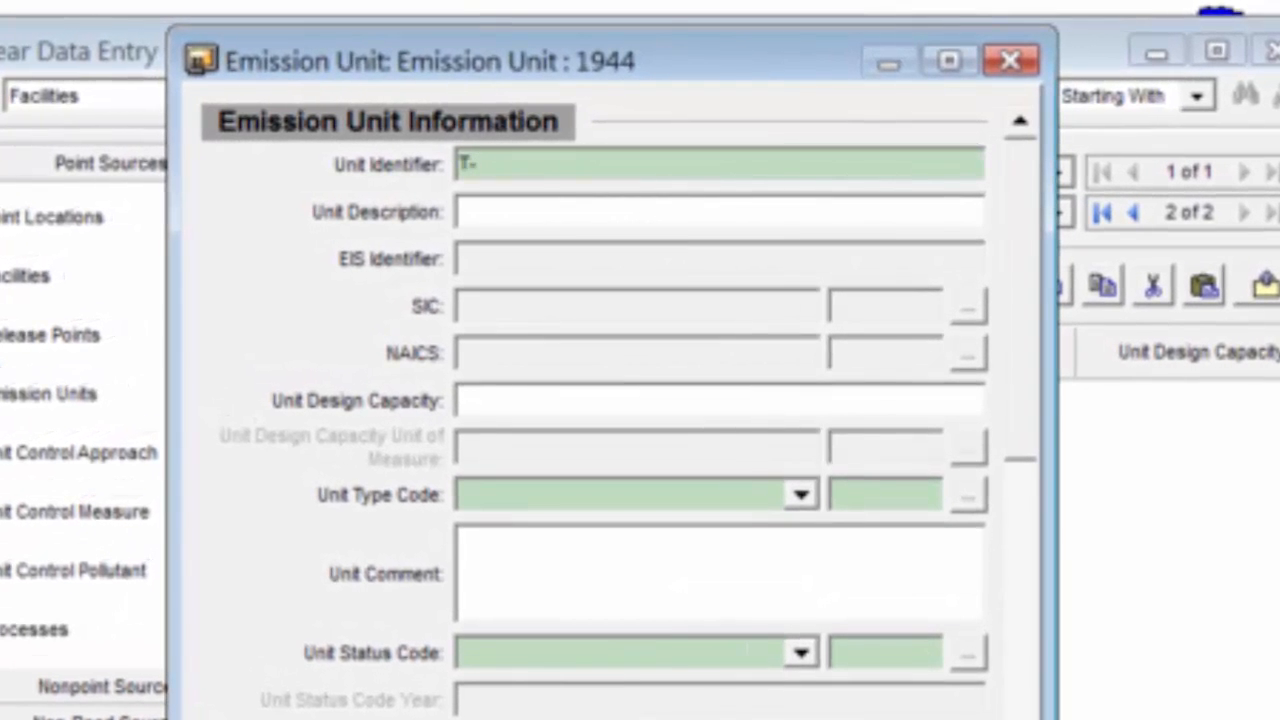
{"action": "type", "text": "1"}
Copy the description "45 MMBtu/hr Solar Centaur H T5500 Turbine, Natural gas fired, Simple cycle" from the 2011 emissions summary into unit T-1's description.
{"action": "left_click", "coordinate": [466, 210]}
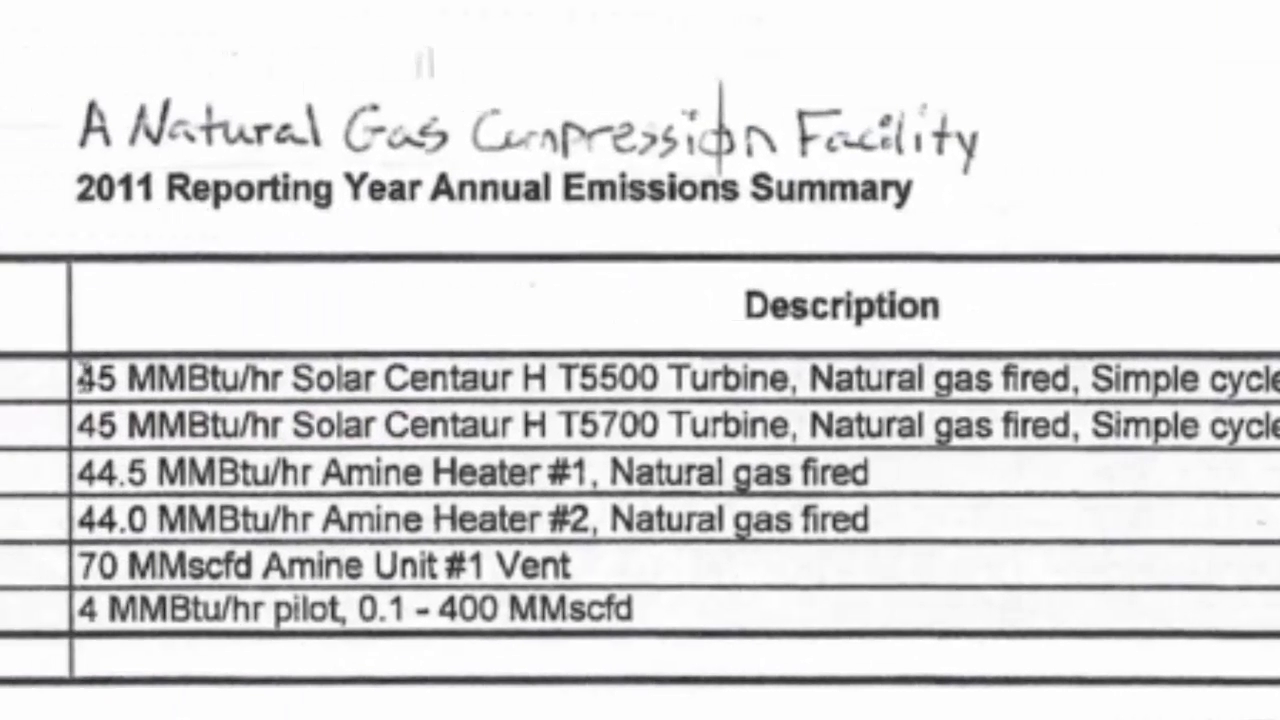
{"action": "left_click_drag", "start_coordinate": [80, 380], "coordinate": [1275, 385]}
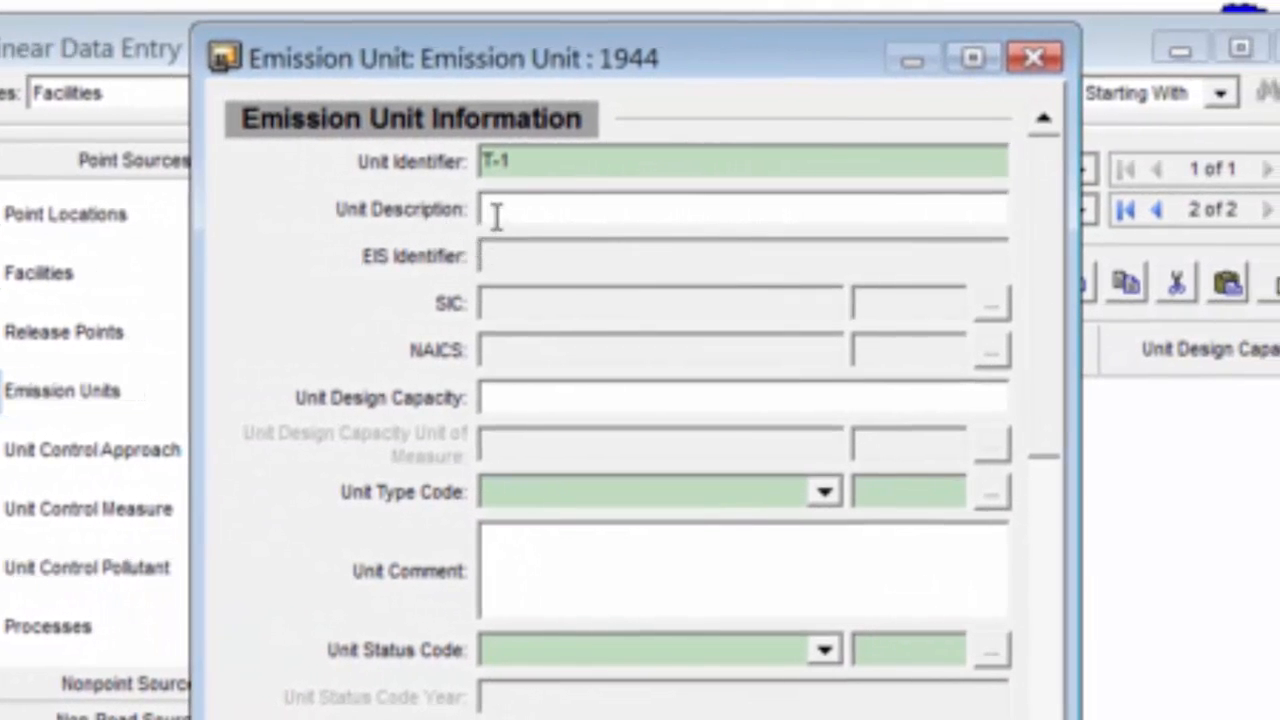
{"action": "left_click", "coordinate": [496, 214]}
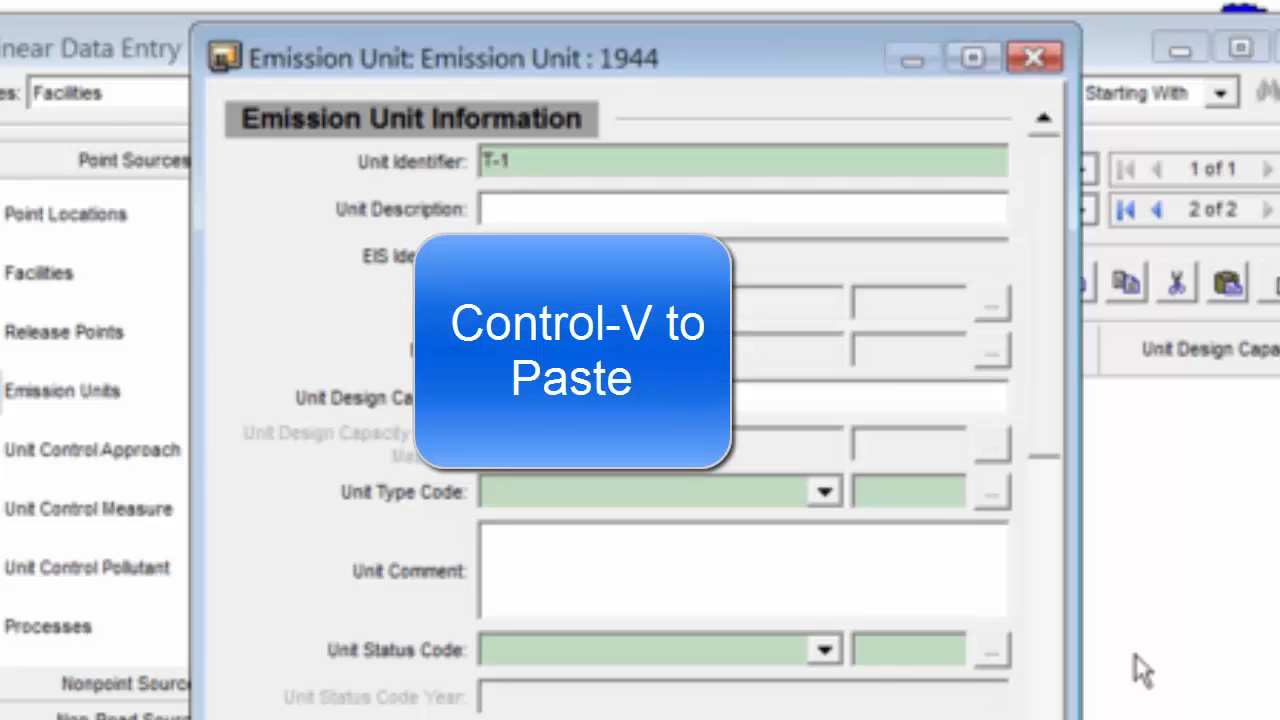
{"action": "key", "text": "ctrl+v"}
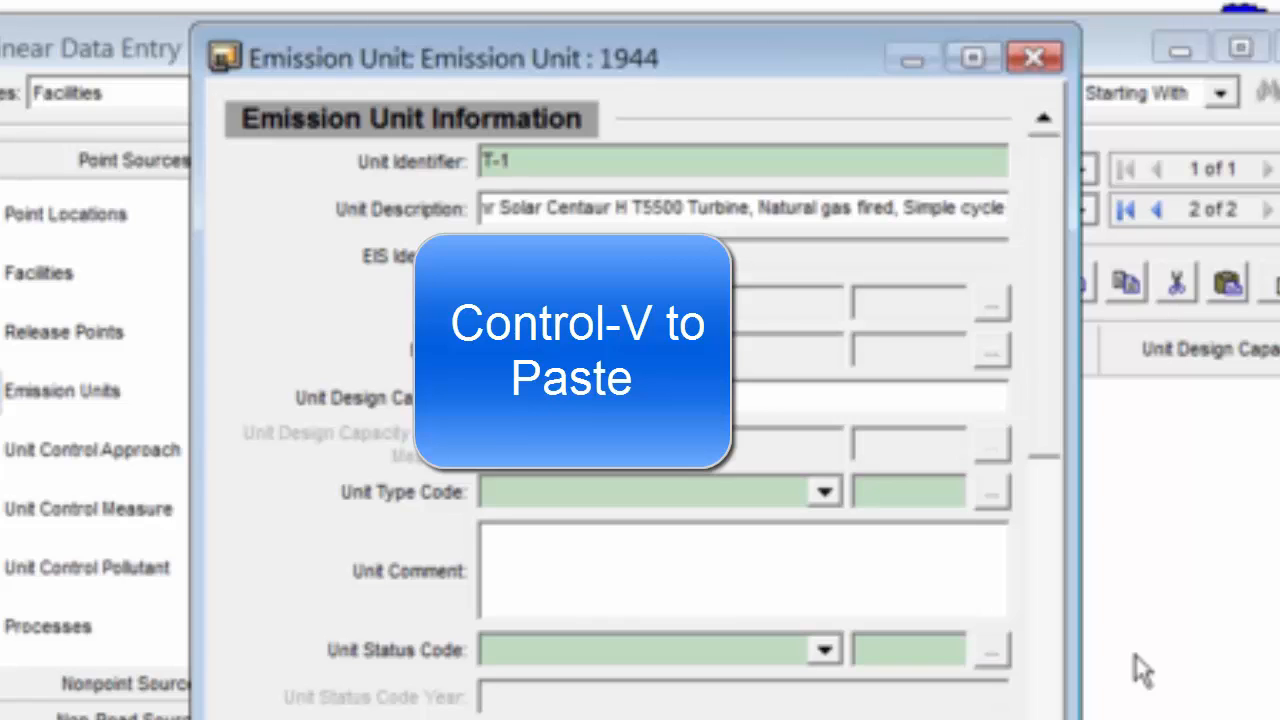
{"action": "key", "text": "Left"}
{"action": "key", "text": "Left"}
{"action": "key", "text": "Left"}
{"action": "key", "text": "Left"}
{"action": "key", "text": "Left"}
{"action": "key", "text": "Left"}
{"action": "key", "text": "Left"}
{"action": "key", "text": "Left"}
{"action": "key", "text": "Left"}
{"action": "key", "text": "Left"}
{"action": "key", "text": "Left"}
{"action": "key", "text": "Left"}
{"action": "key", "text": "Left"}
{"action": "key", "text": "Left"}
{"action": "key", "text": "Left"}
{"action": "key", "text": "Left"}
{"action": "key", "text": "Left"}
{"action": "key", "text": "Left"}
{"action": "key", "text": "Left"}
{"action": "key", "text": "Left"}
{"action": "key", "text": "Left"}
{"action": "key", "text": "Left"}
{"action": "key", "text": "Left"}
{"action": "key", "text": "Left"}
{"action": "key", "text": "Left"}
{"action": "key", "text": "Left"}
{"action": "key", "text": "Left"}
{"action": "key", "text": "Left"}
{"action": "key", "text": "Left"}
{"action": "key", "text": "Left"}
{"action": "key", "text": "Left"}
{"action": "key", "text": "Left"}
{"action": "key", "text": "Left"}
{"action": "key", "text": "Left"}
{"action": "key", "text": "Left"}
{"action": "key", "text": "Left"}
{"action": "key", "text": "Left"}
{"action": "key", "text": "Left"}
{"action": "key", "text": "Left"}
{"action": "key", "text": "Left"}
{"action": "key", "text": "Left"}
{"action": "key", "text": "Left"}
{"action": "key", "text": "Left"}
{"action": "key", "text": "Left"}
{"action": "key", "text": "Left"}
{"action": "key", "text": "Left"}
{"action": "key", "text": "Left"}
{"action": "key", "text": "Left"}
{"action": "key", "text": "Left"}
{"action": "key", "text": "Left"}
{"action": "key", "text": "Left"}
{"action": "key", "text": "Left"}
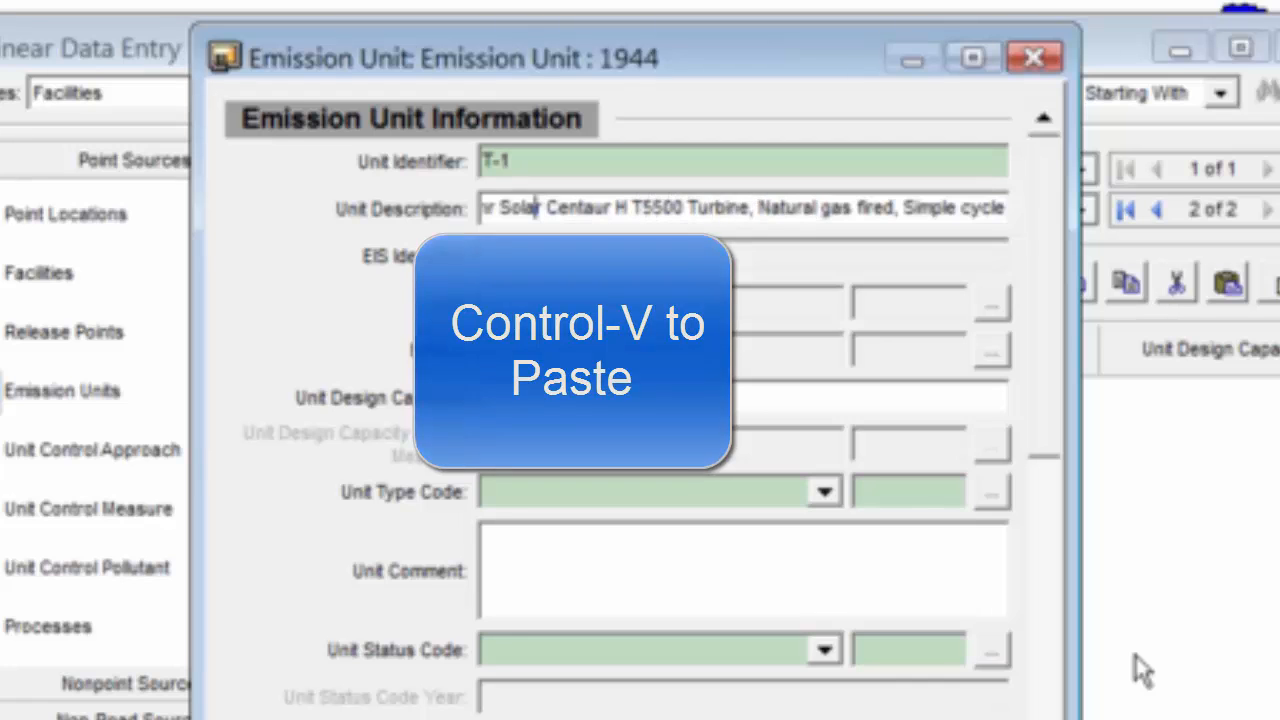
{"action": "key", "text": "Left"}
{"action": "key", "text": "Left"}
{"action": "key", "text": "Left"}
{"action": "key", "text": "Left"}
{"action": "key", "text": "Left"}
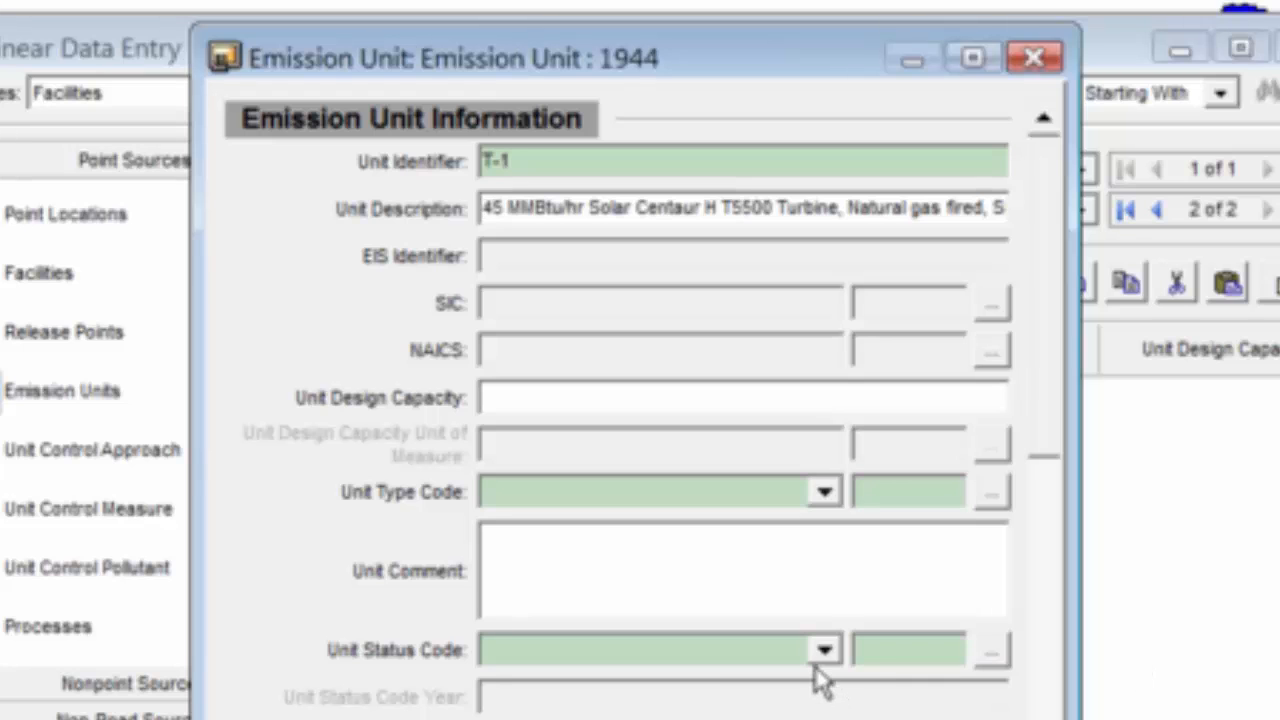
Read through unit T-1's description to determine which unit type code applies.
{"action": "left_click", "coordinate": [990, 492]}
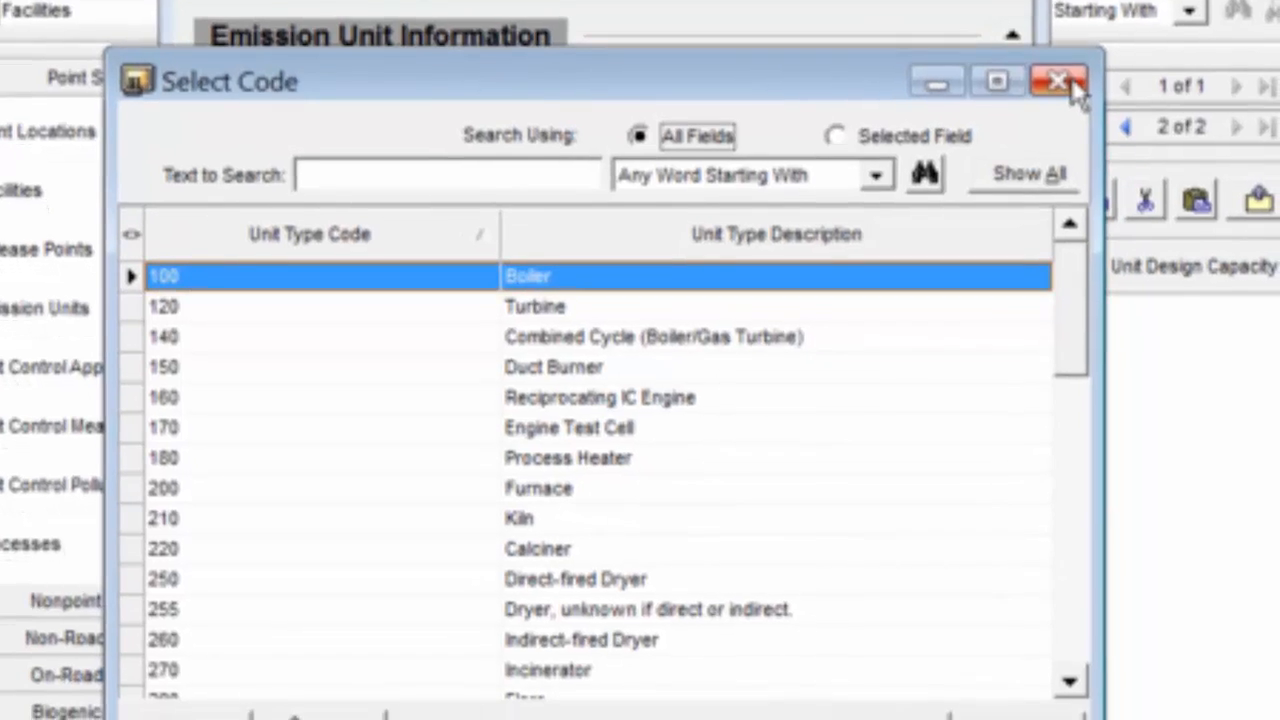
{"action": "left_click", "coordinate": [1062, 82]}
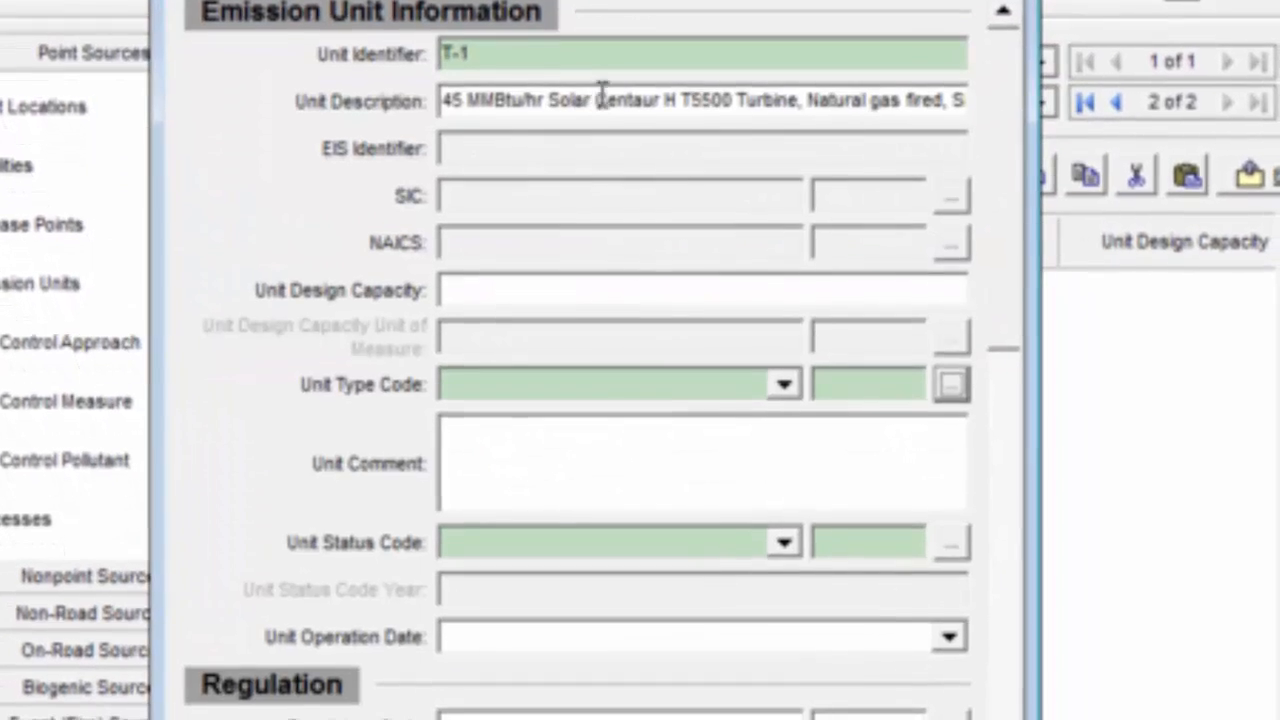
{"action": "key", "text": "Right"}
{"action": "key", "text": "Right"}
{"action": "key", "text": "Right"}
{"action": "key", "text": "Right"}
{"action": "key", "text": "Right"}
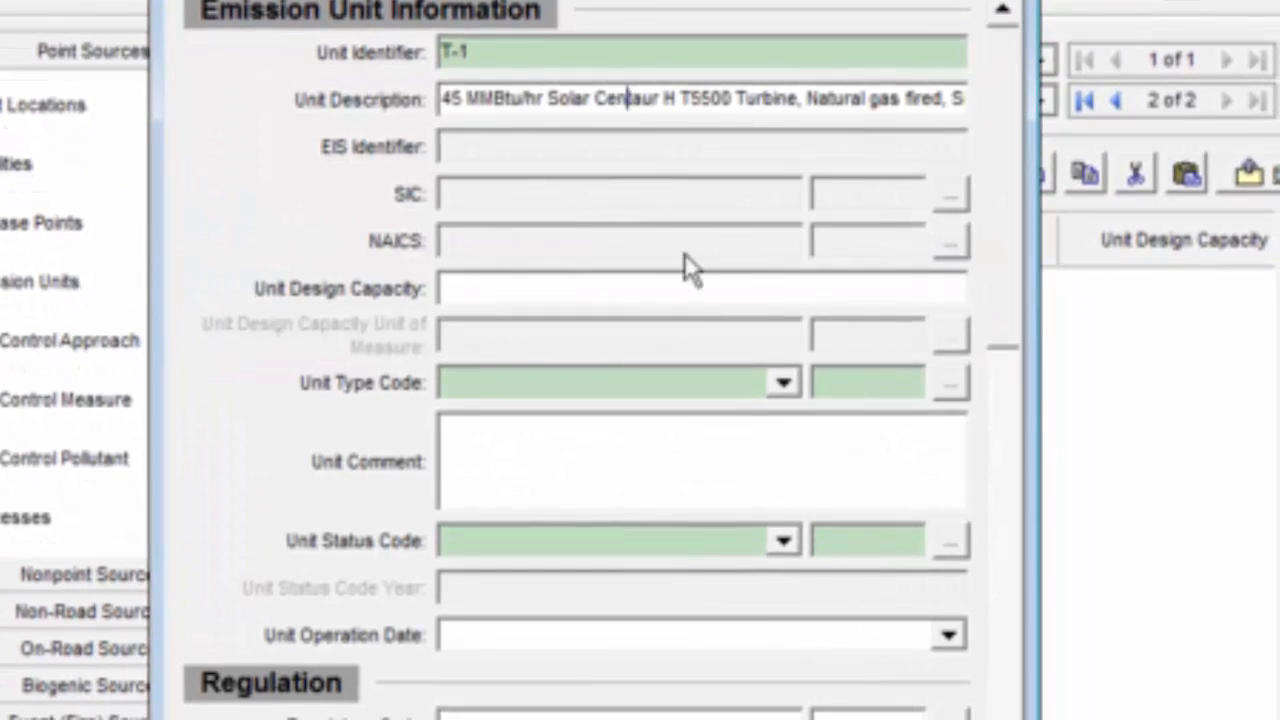
{"action": "key", "text": "Right"}
{"action": "key", "text": "Right"}
{"action": "key", "text": "Right"}
{"action": "key", "text": "Right"}
{"action": "key", "text": "Right"}
Set unit T-1's type code to 120 Turbine and its status code to OP Operating.
{"action": "left_click", "coordinate": [951, 392]}
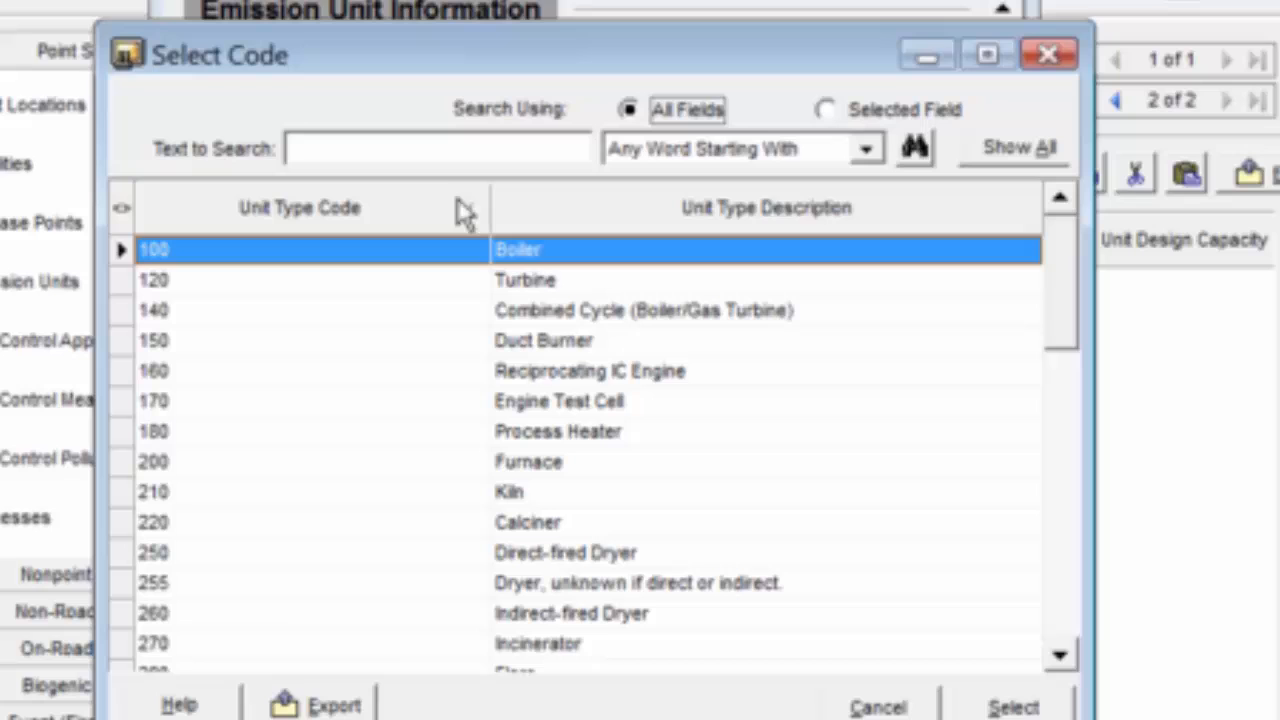
{"action": "left_click", "coordinate": [518, 285]}
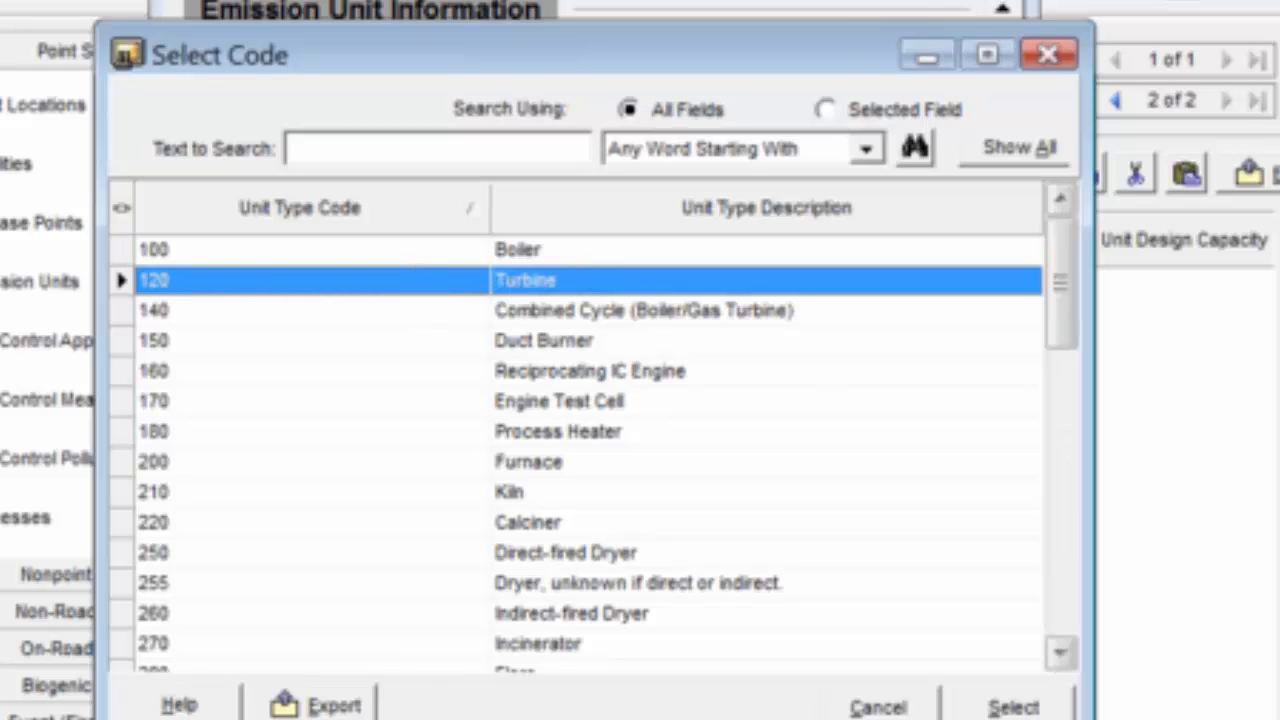
{"action": "left_click", "coordinate": [1038, 710]}
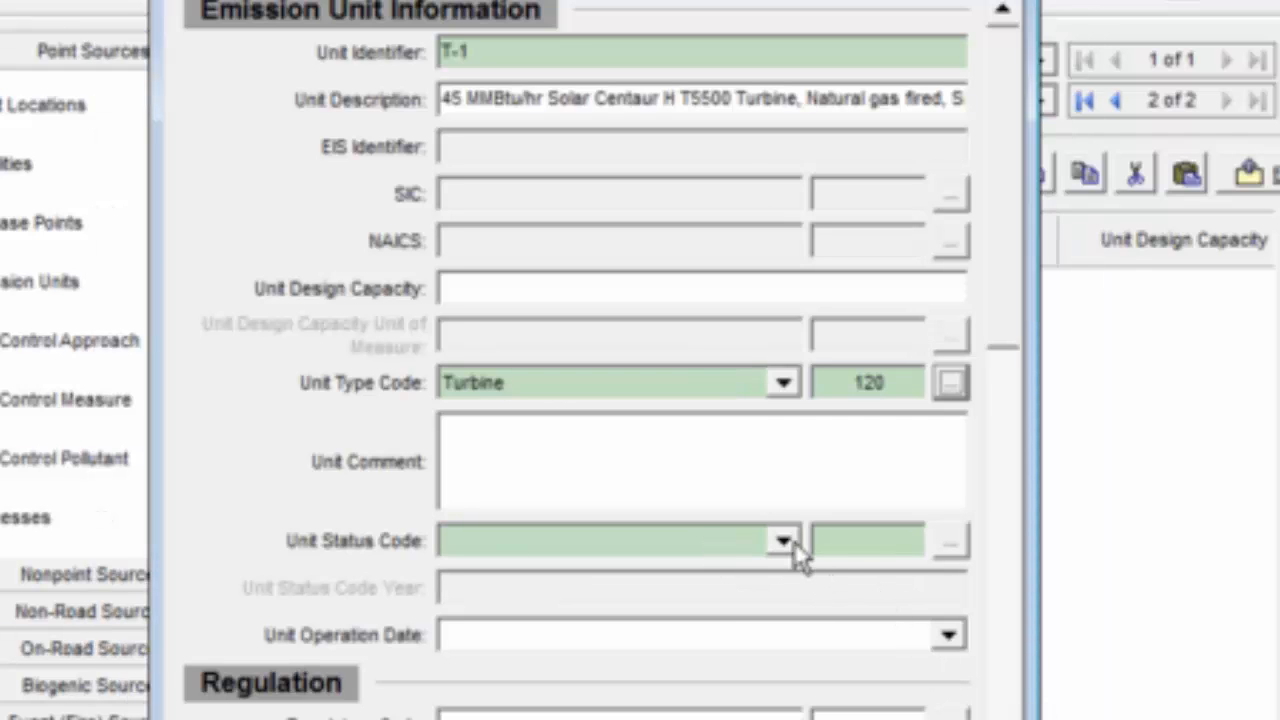
{"action": "left_click", "coordinate": [785, 541]}
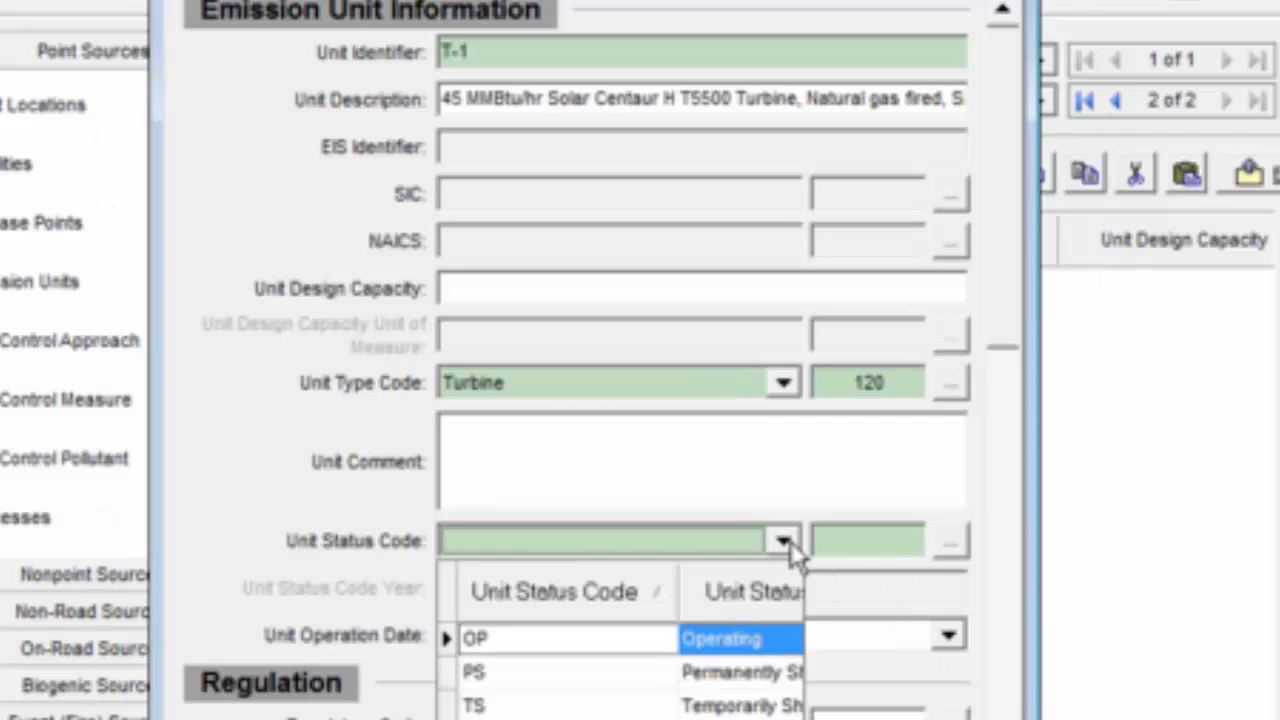
{"action": "left_click", "coordinate": [627, 640]}
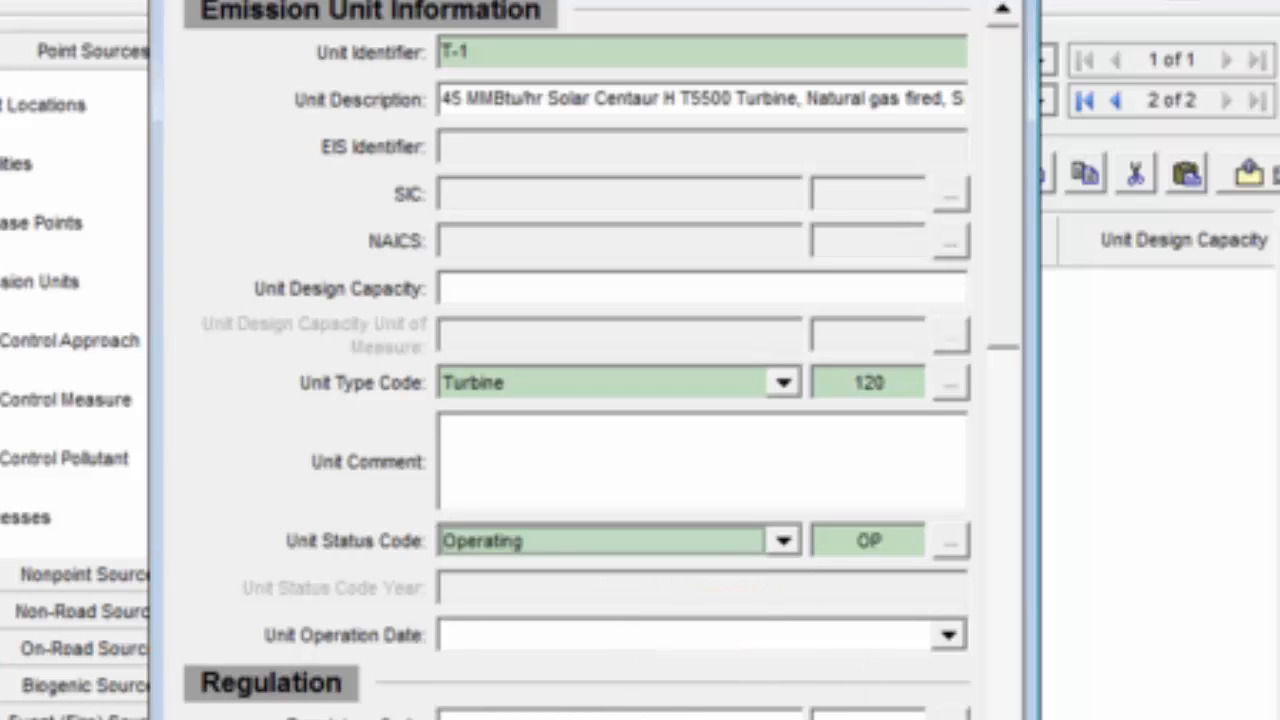
Check the regulation, data entry, data collected and data checked fields of the T-1 emission unit record.
{"action": "scroll", "coordinate": [600, 360], "scroll_direction": "down", "scroll_amount": 5}
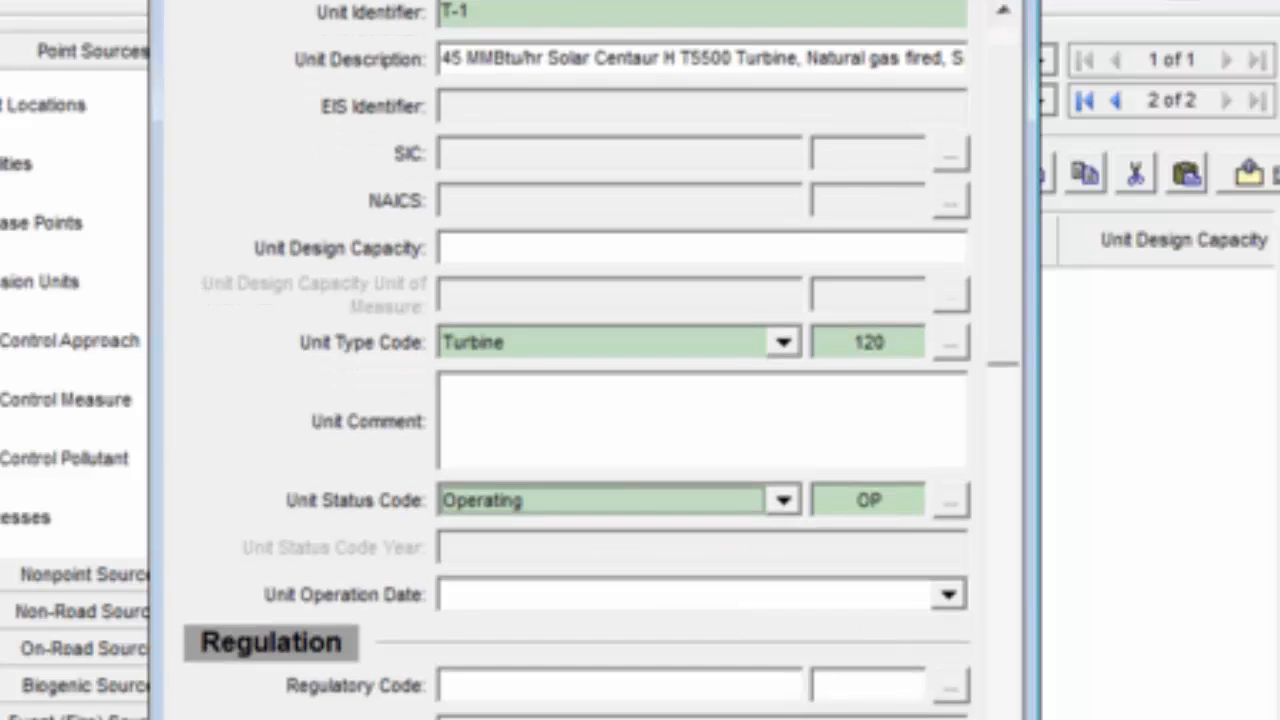
{"action": "scroll", "coordinate": [600, 360], "scroll_direction": "down", "scroll_amount": 10}
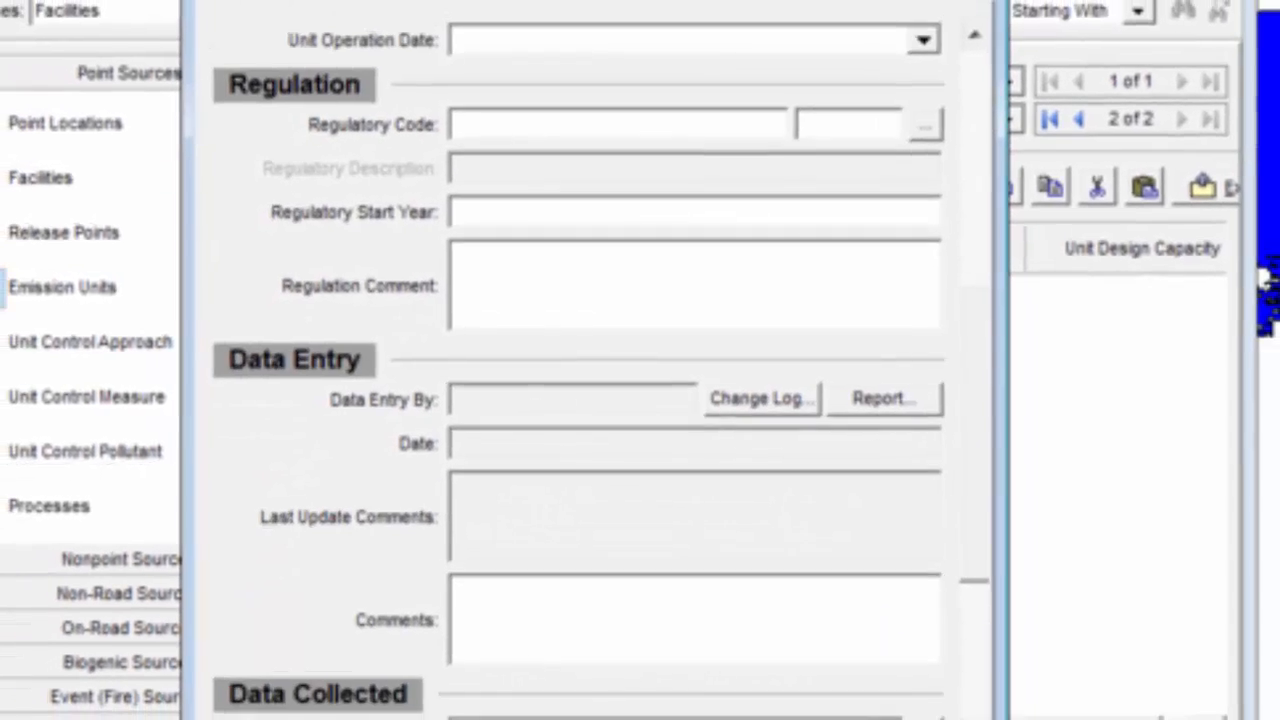
{"action": "scroll", "coordinate": [975, 715], "scroll_direction": "down", "scroll_amount": 5}
{"action": "left_click_drag", "start_coordinate": [975, 695], "coordinate": [975, 229]}
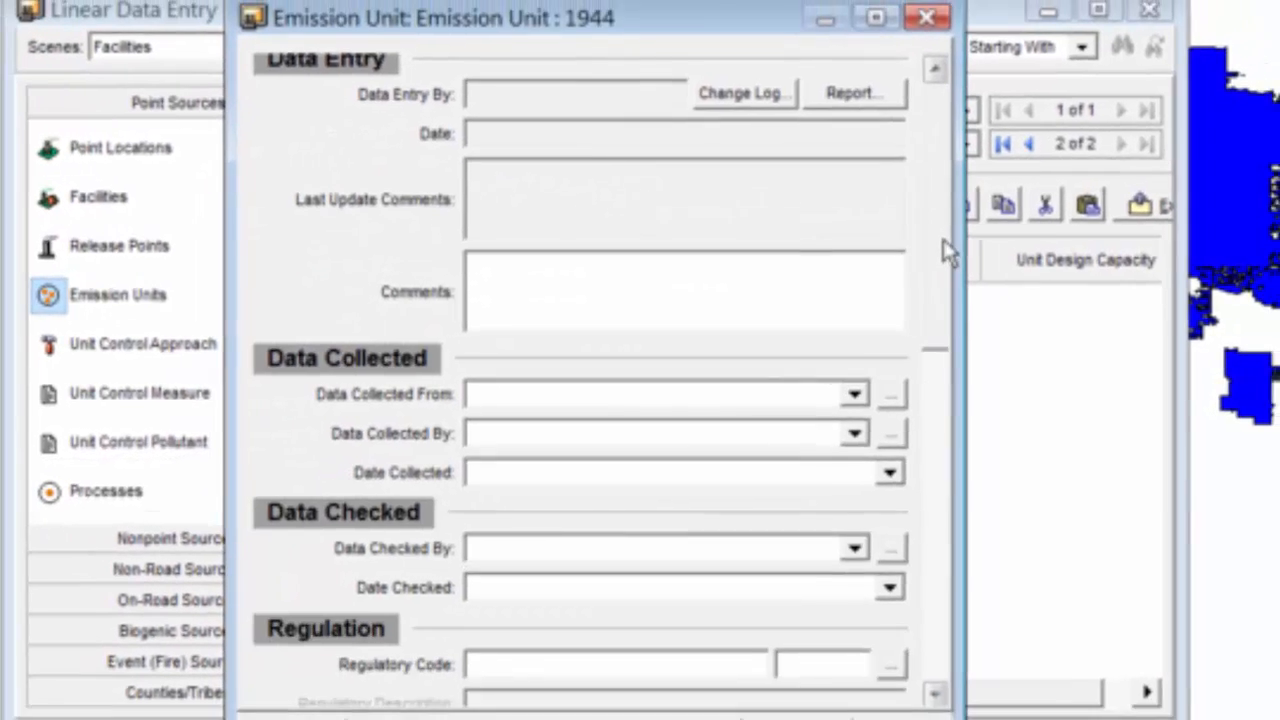